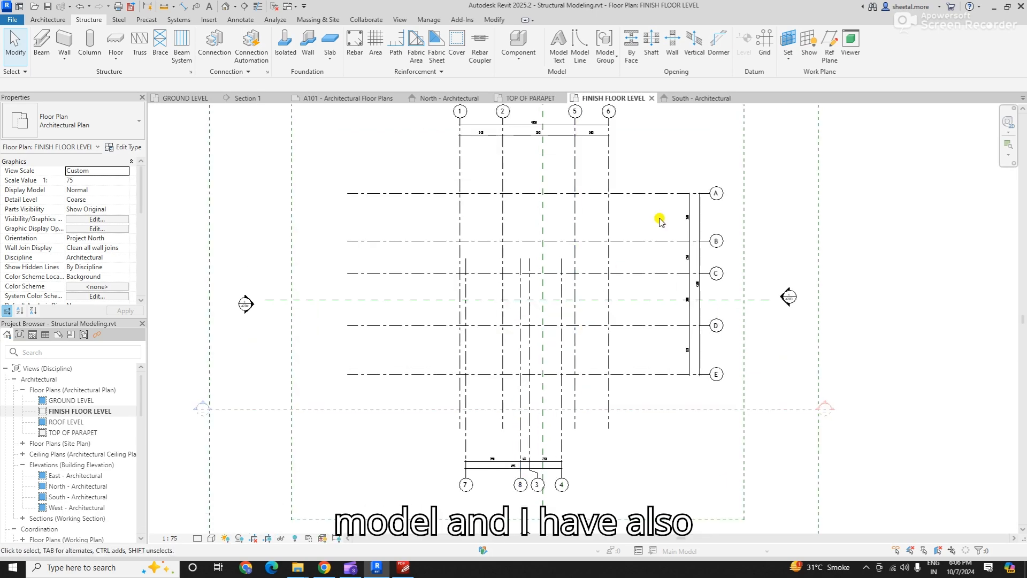
- Review the levels in the North elevation and the grid layout in the FINISH FLOOR LEVEL plan
left_click(432, 100)
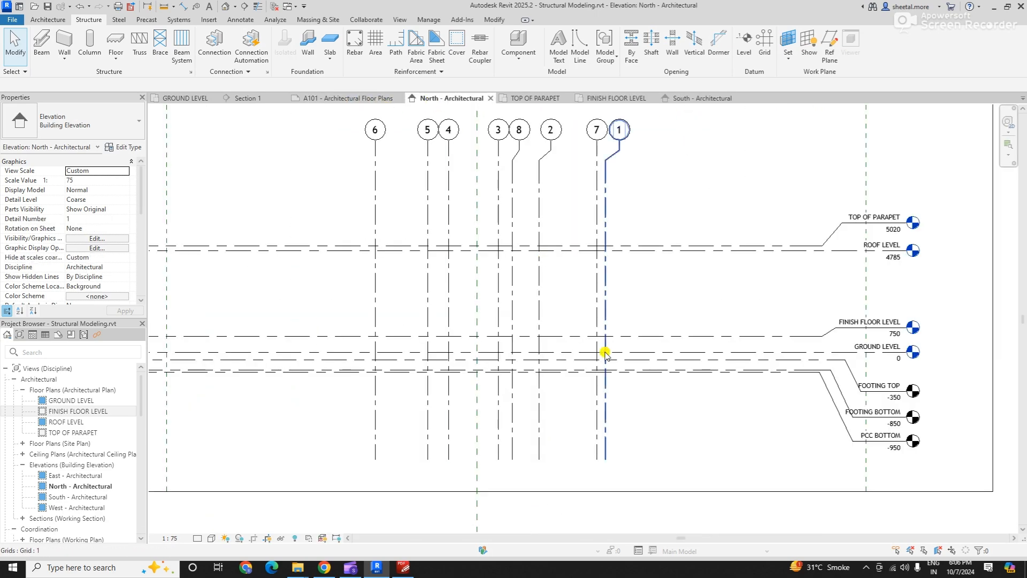
scroll(749, 342, "up", 3)
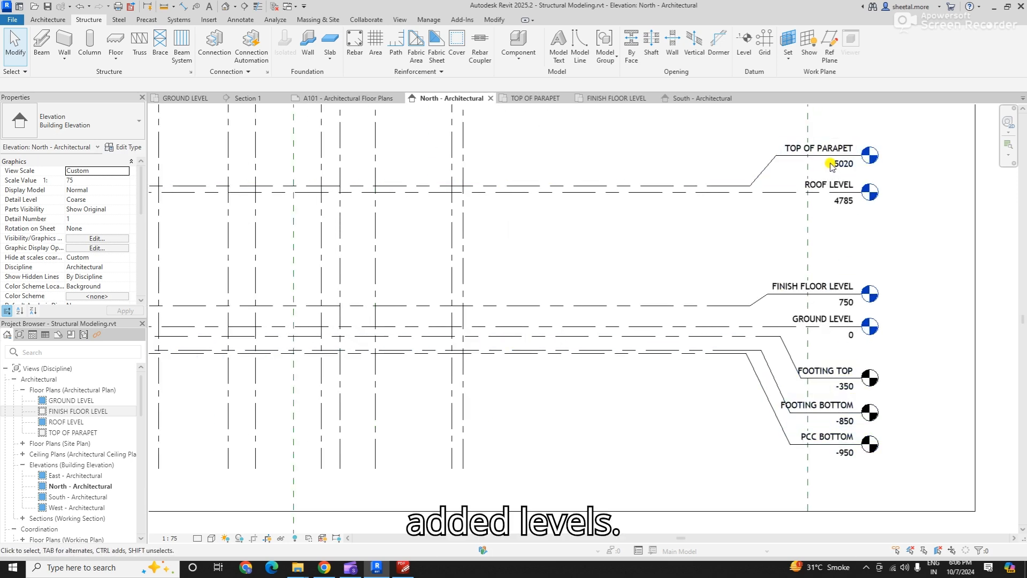
scroll(639, 426, "down", 1)
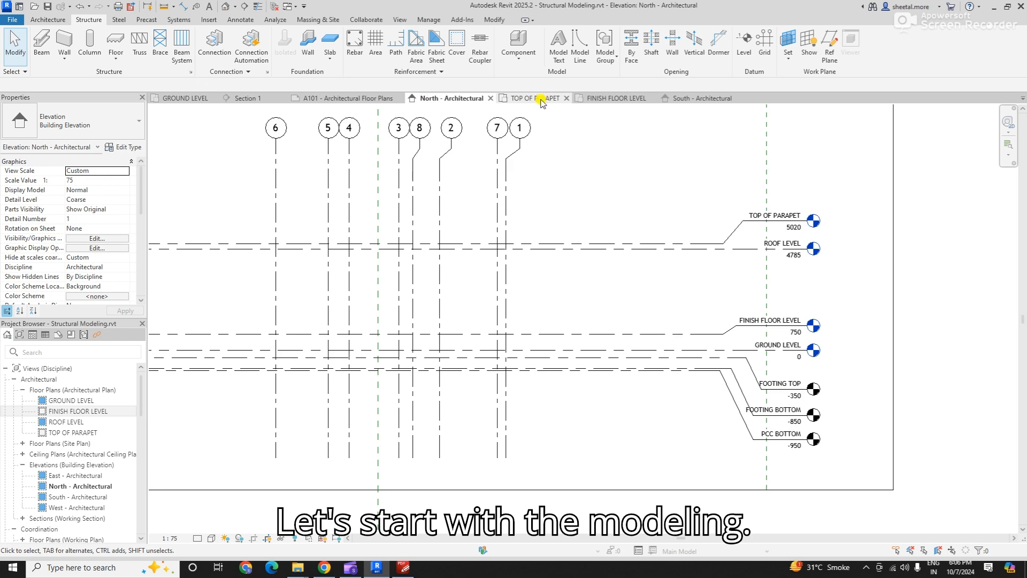
left_click(610, 98)
scroll(551, 176, "up", 3)
scroll(310, 271, "down", 2)
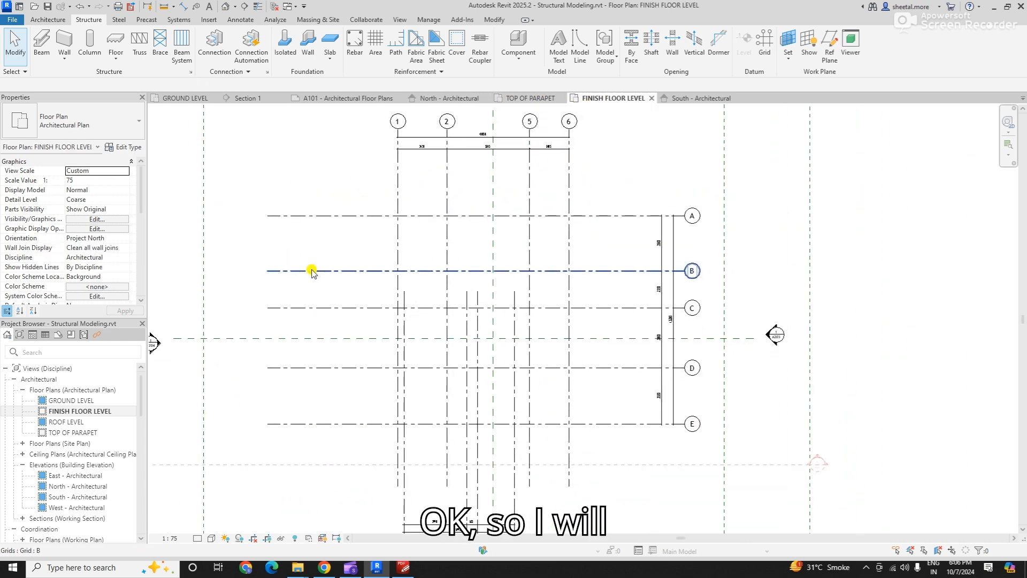
scroll(450, 209, "up", 2)
scroll(372, 220, "up", 1)
scroll(414, 311, "down", 1)
scroll(362, 194, "up", 1)
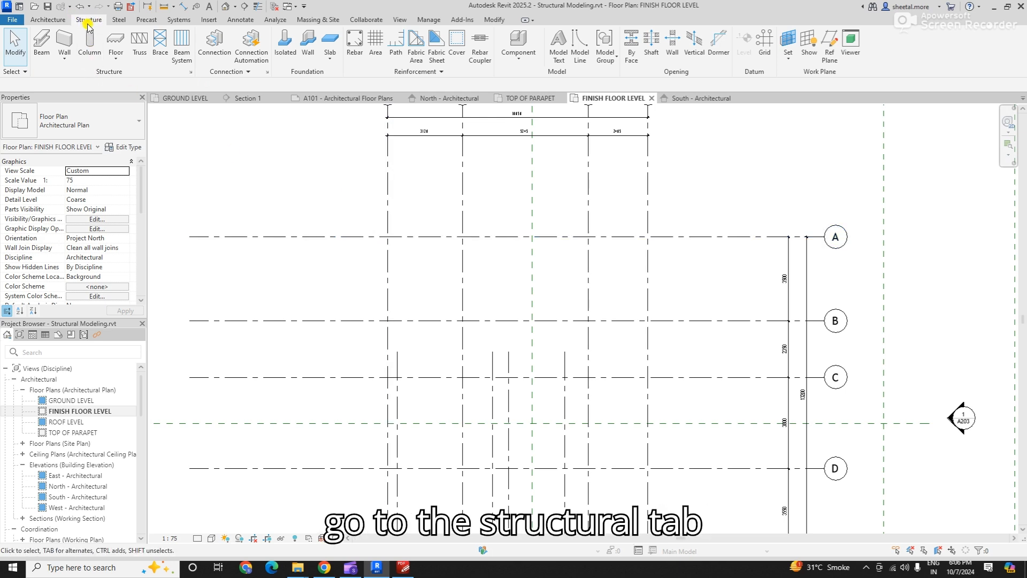
- Start a vertical structural column using the M_Concrete-Rectangular-Column type 300 x 450mm
left_click(49, 20)
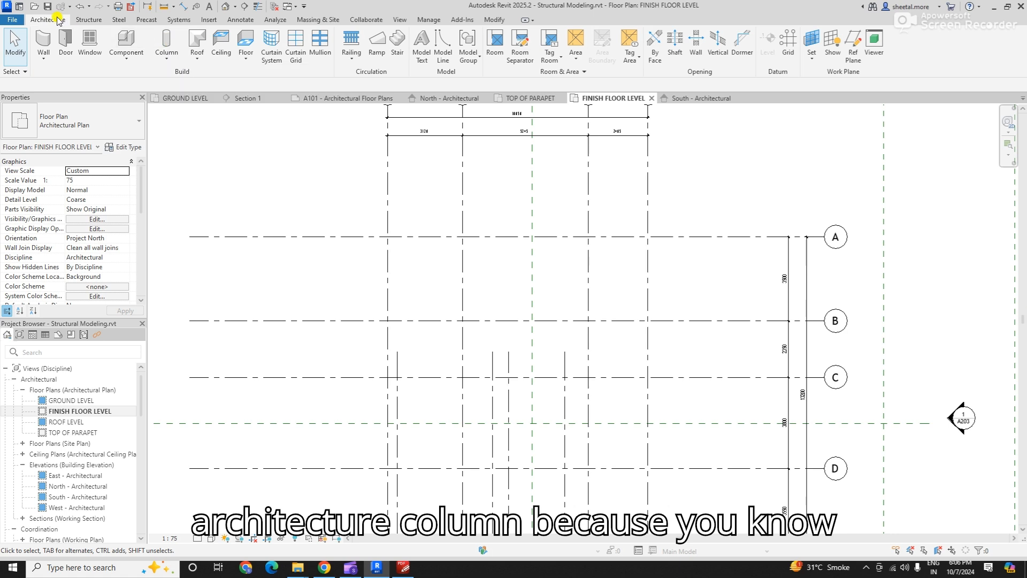
left_click(88, 20)
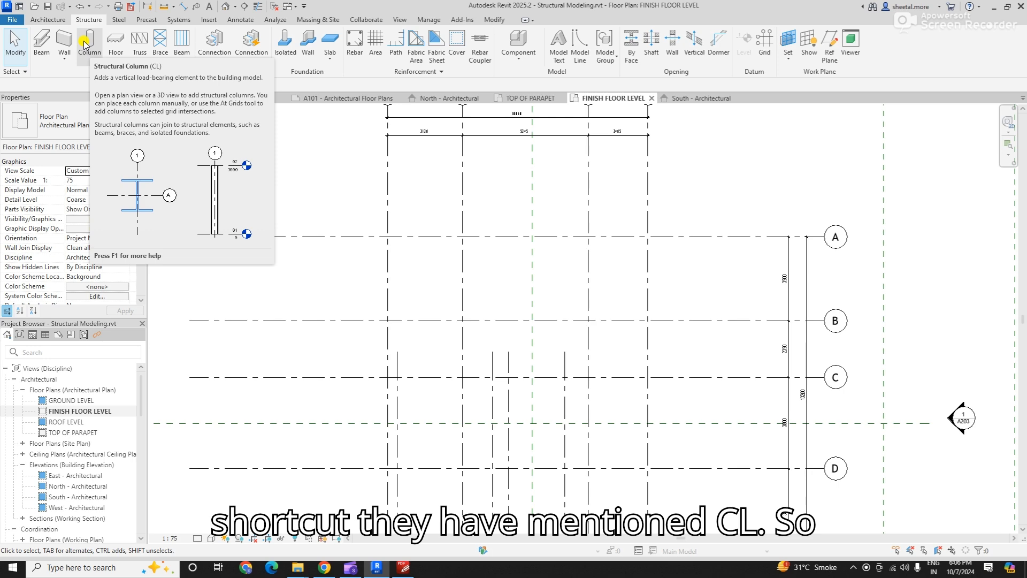
left_click(84, 44)
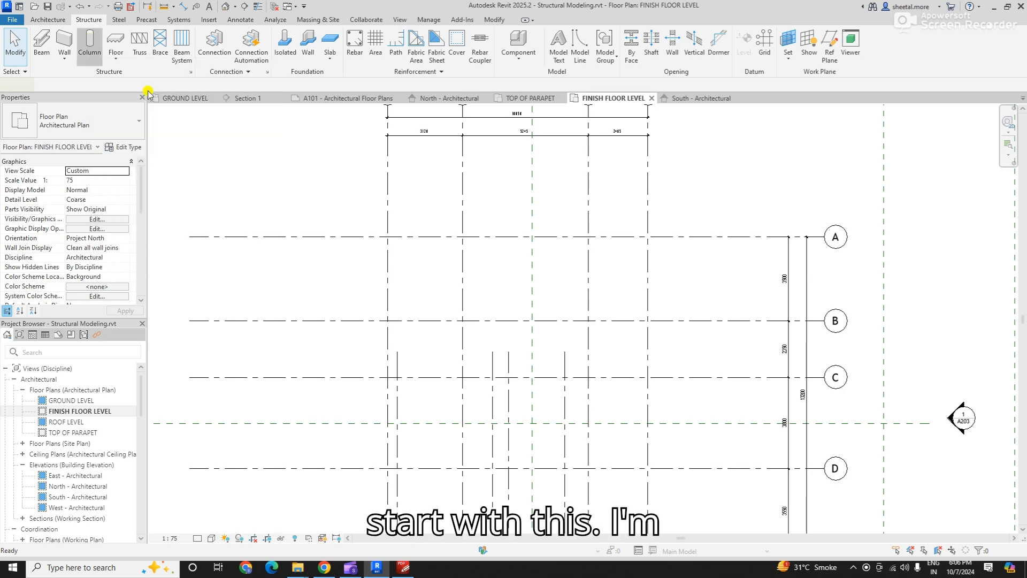
left_click(107, 128)
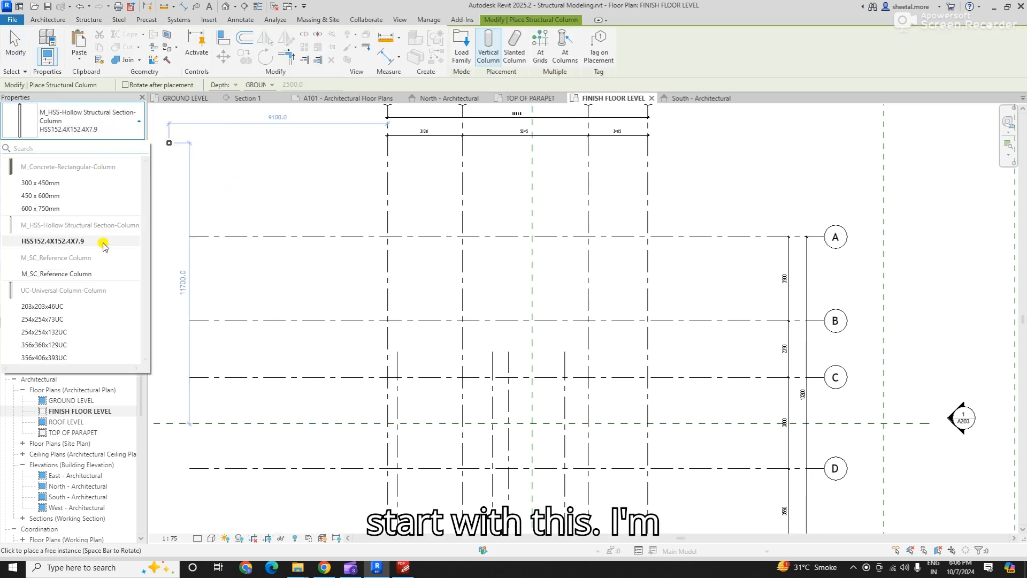
left_click(56, 183)
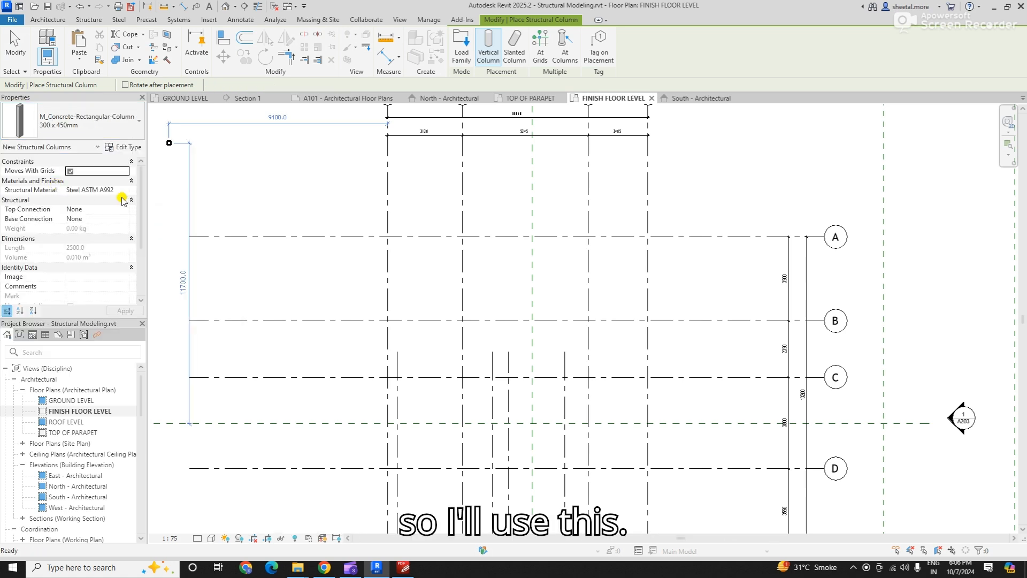
- Duplicate the 300 x 450mm rectangular concrete column type under the name C1
left_click(125, 147)
left_click(529, 150)
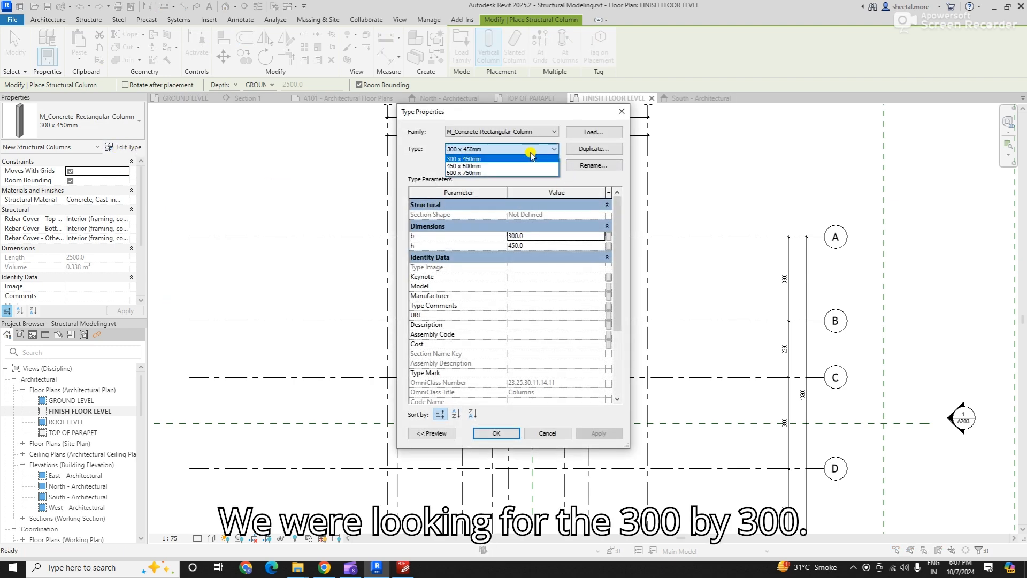
left_click(531, 159)
left_click(591, 150)
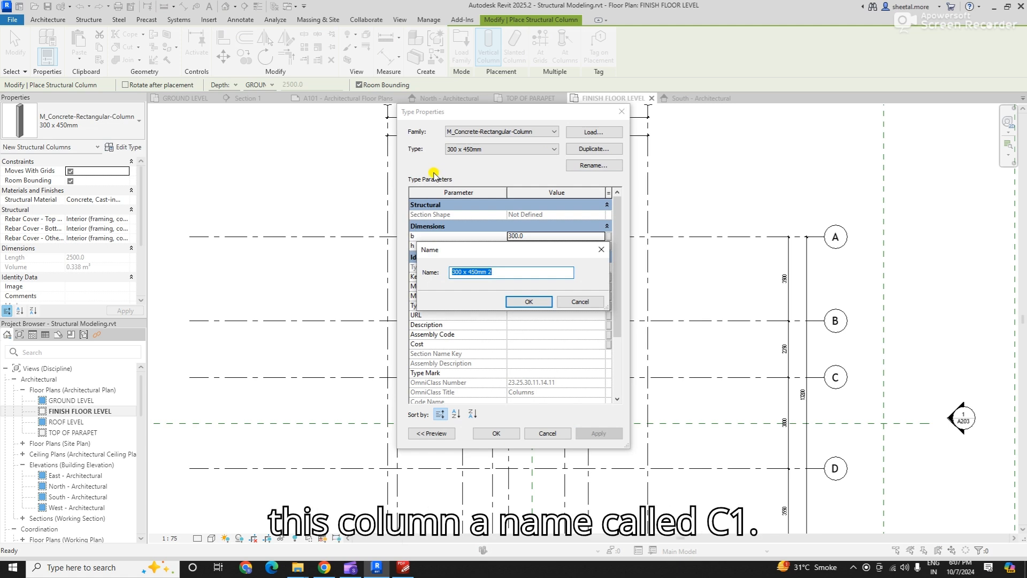
type("c")
type("C1")
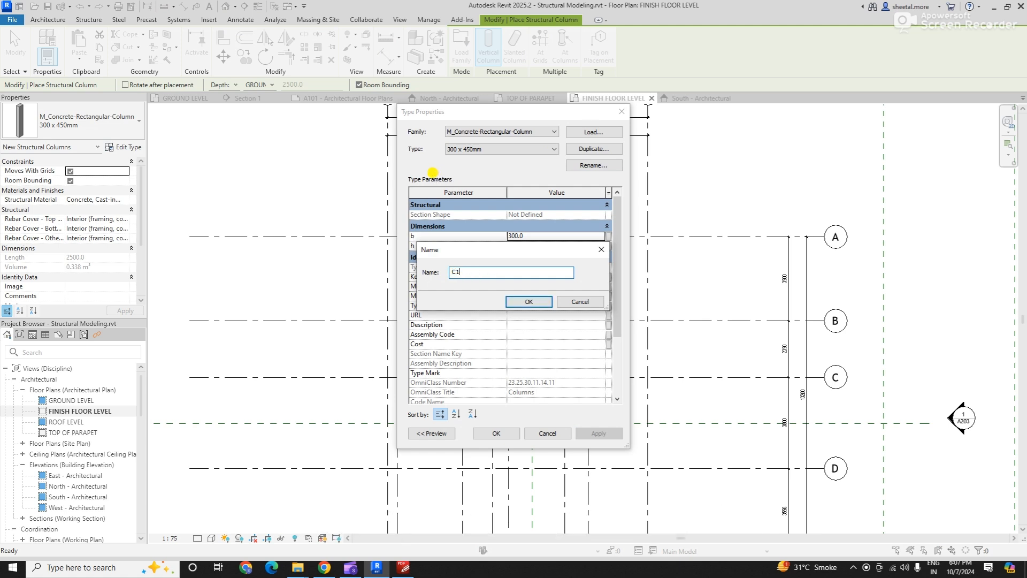
left_click_drag(461, 273, 408, 264)
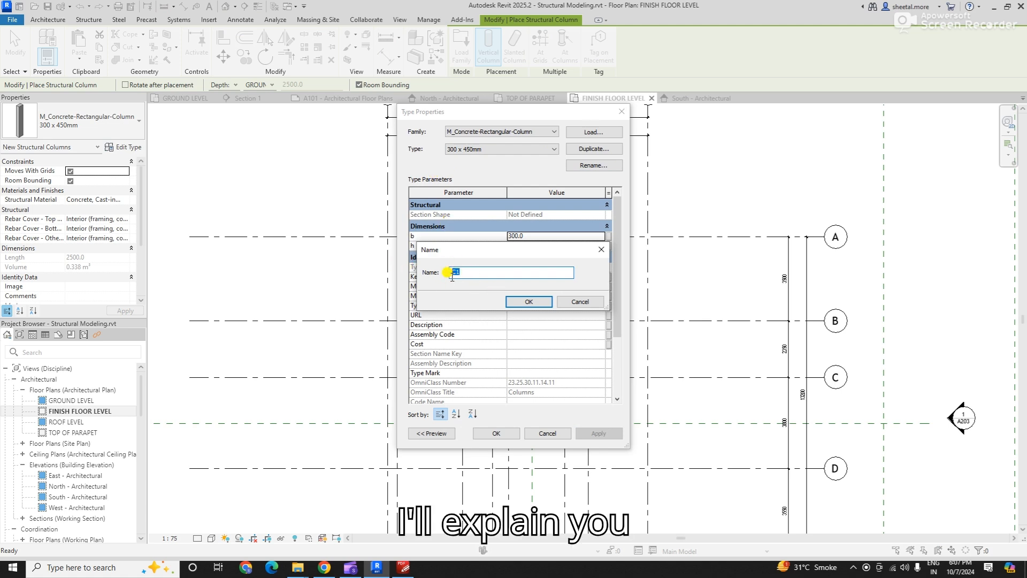
left_click(525, 302)
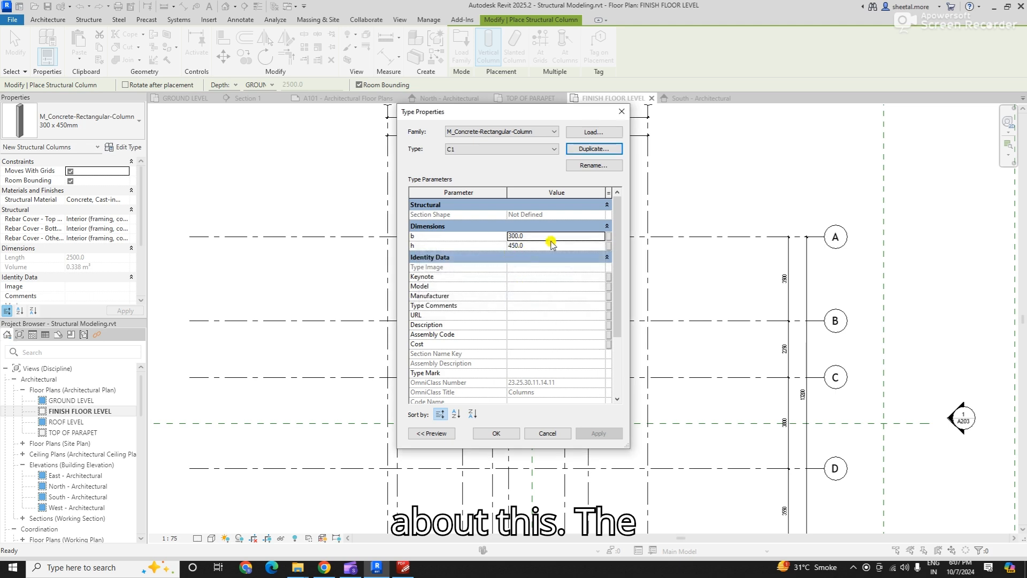
- Set the C1 column type's h dimension to 300 mm and apply the type to the new column
left_click(551, 237)
left_click(547, 246)
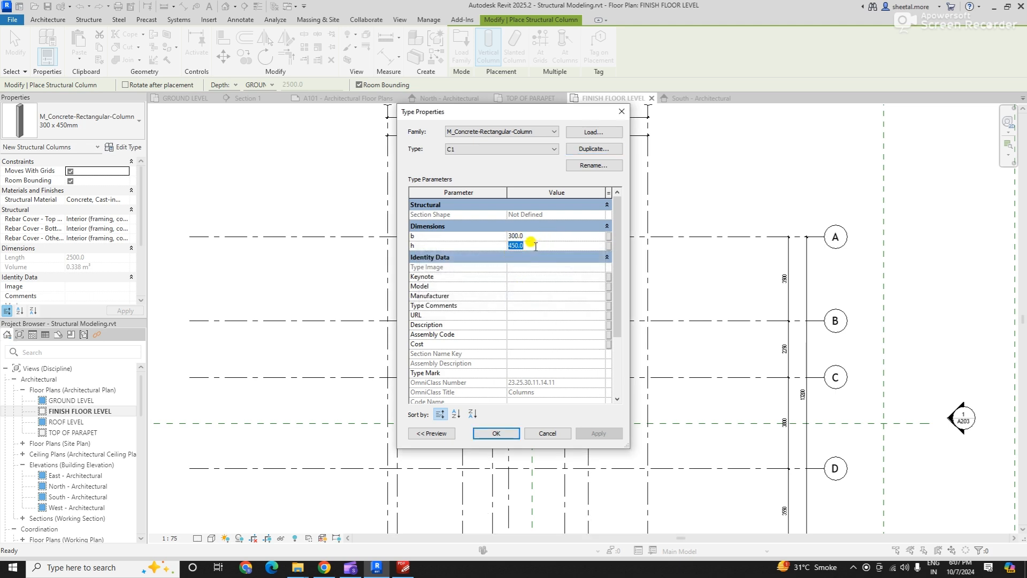
type("300")
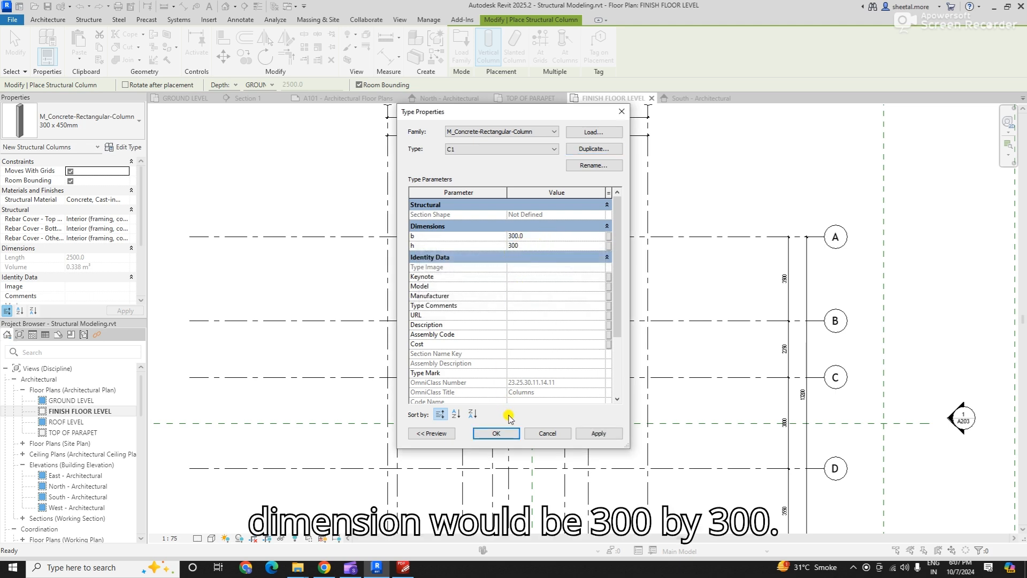
left_click(503, 433)
- Place one C1 column at the intersection of grids 1 and A, and end column placement
scroll(401, 246, "up", 4)
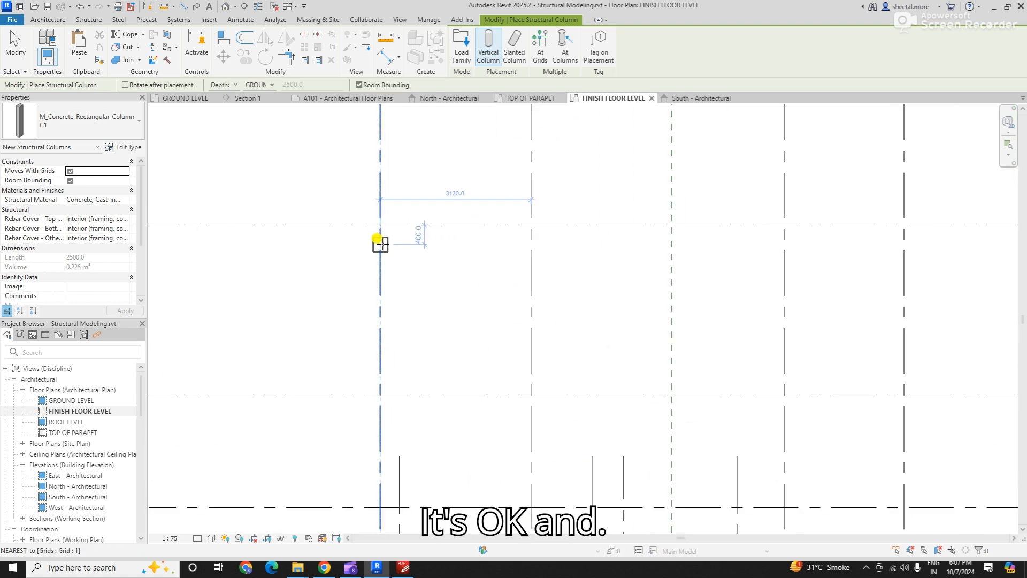
scroll(380, 244, "up", 2)
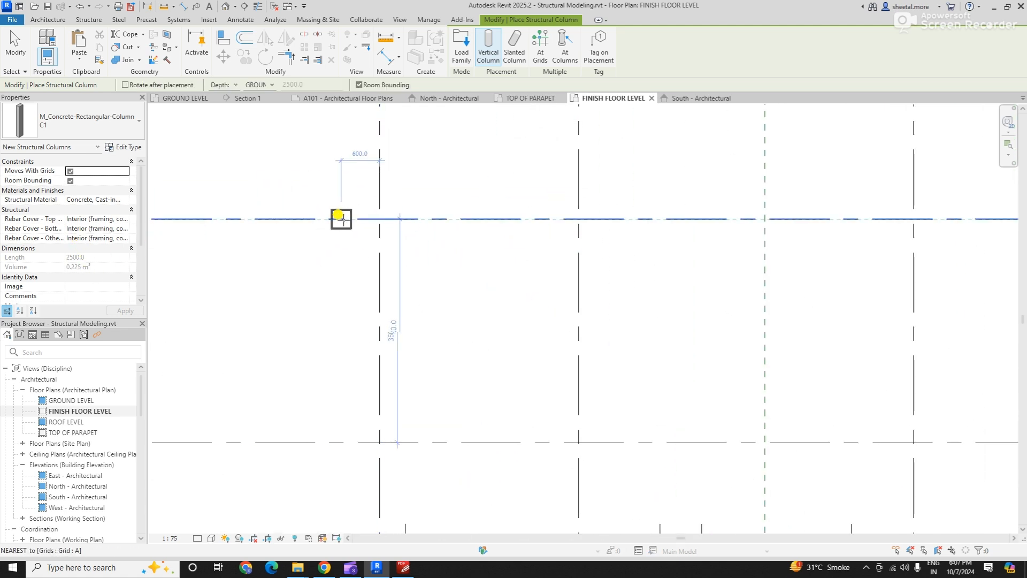
left_click(379, 219)
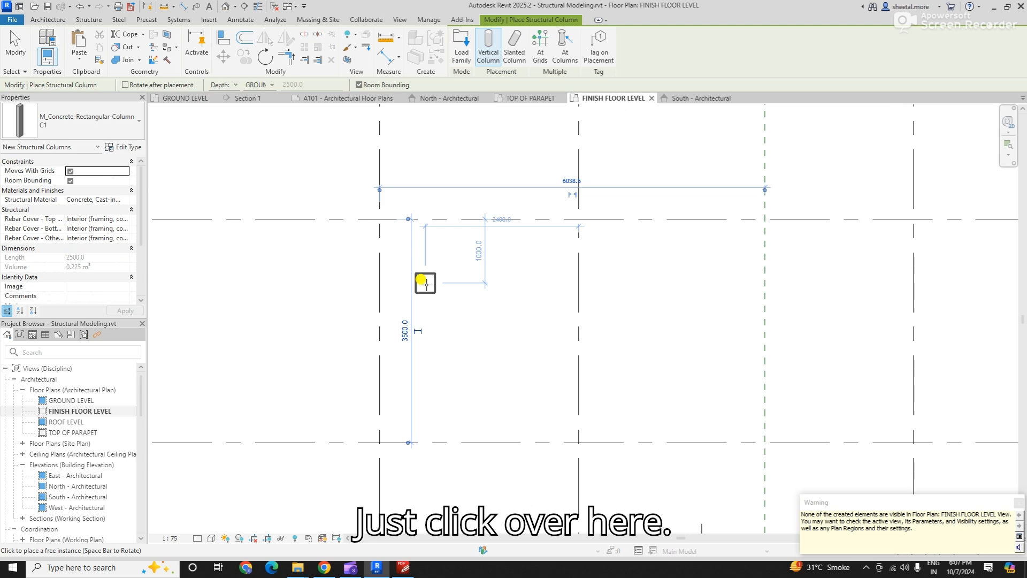
key("Escape")
key("Escape")
- Read the warning about the created element's visibility and examine the FINISH FLOOR LEVEL plan around grids 1 and A
key("alt+Tab")
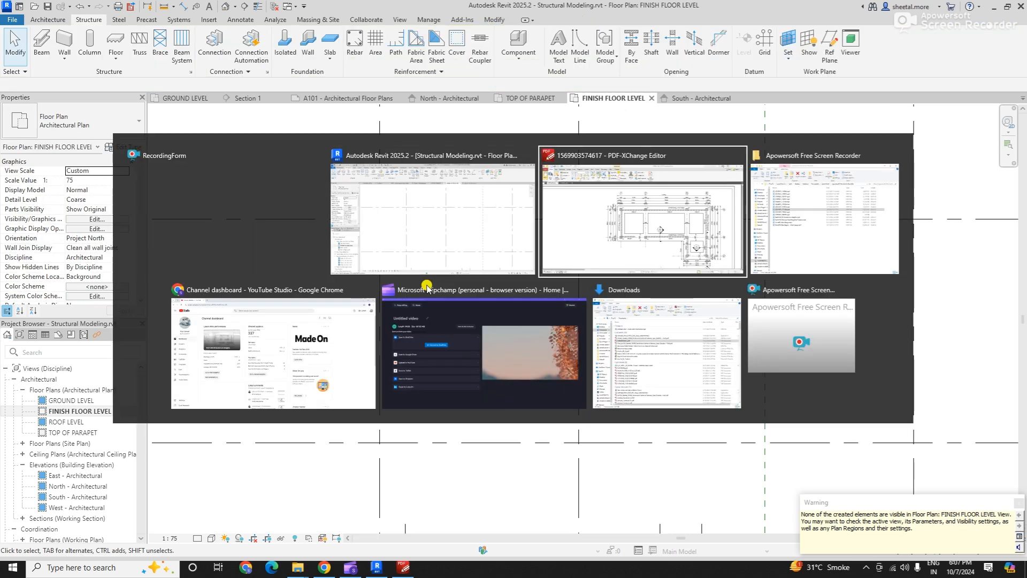
key("alt+Tab")
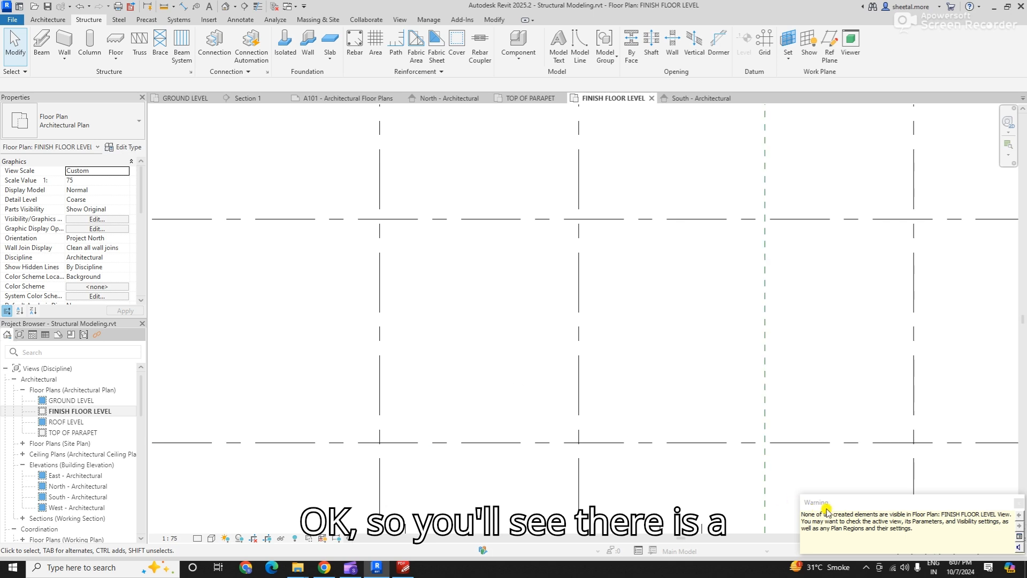
left_click_drag(826, 507, 726, 380)
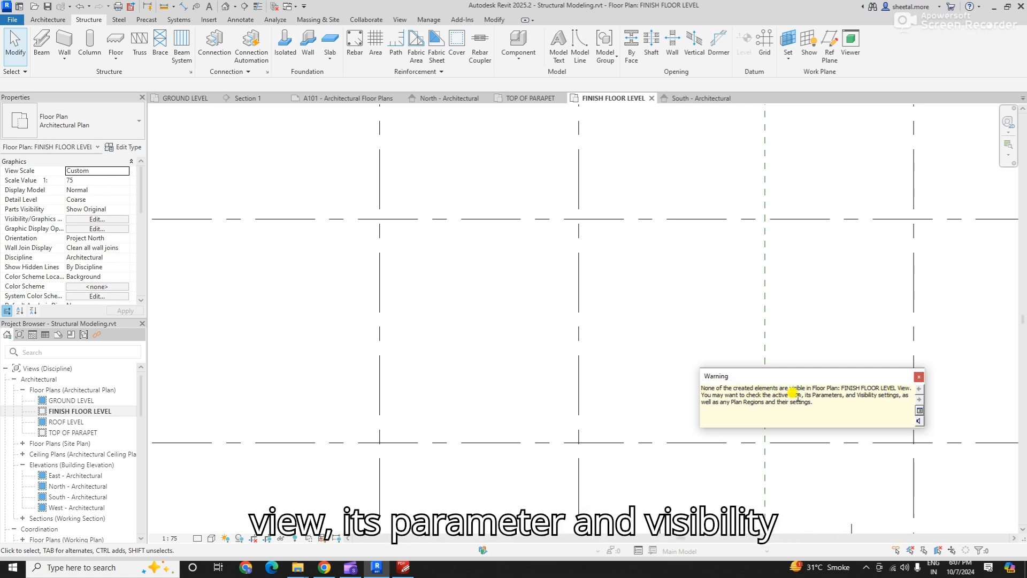
left_click_drag(871, 399, 903, 398)
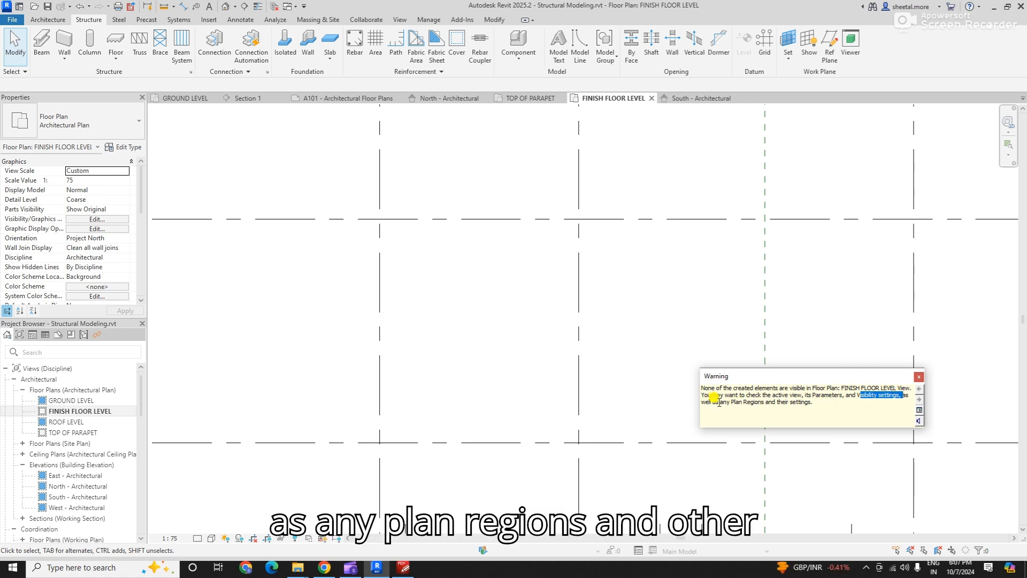
left_click_drag(719, 402, 815, 405)
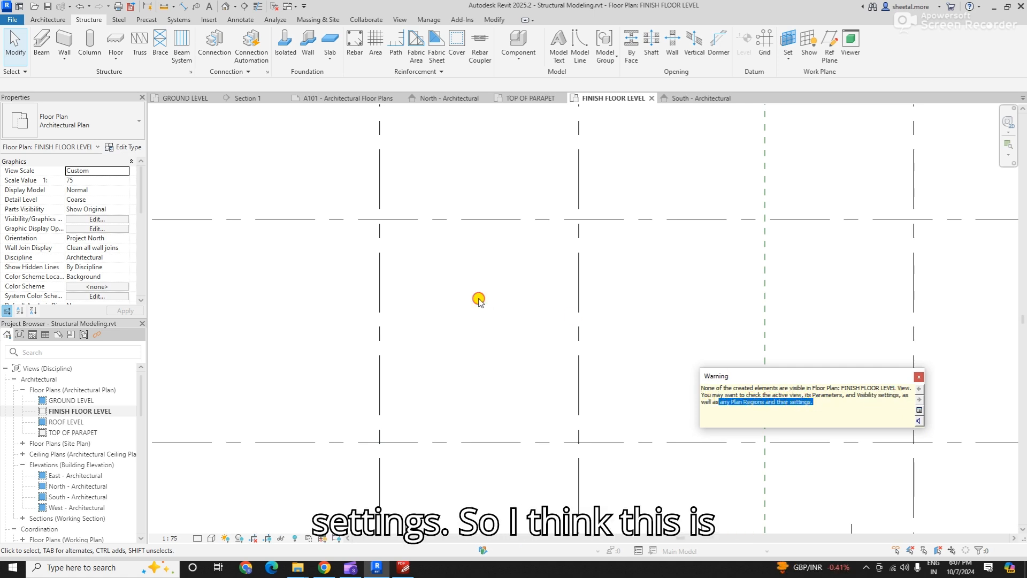
scroll(466, 315, "down", 1)
scroll(470, 362, "down", 4)
left_click_drag(387, 249, 461, 355)
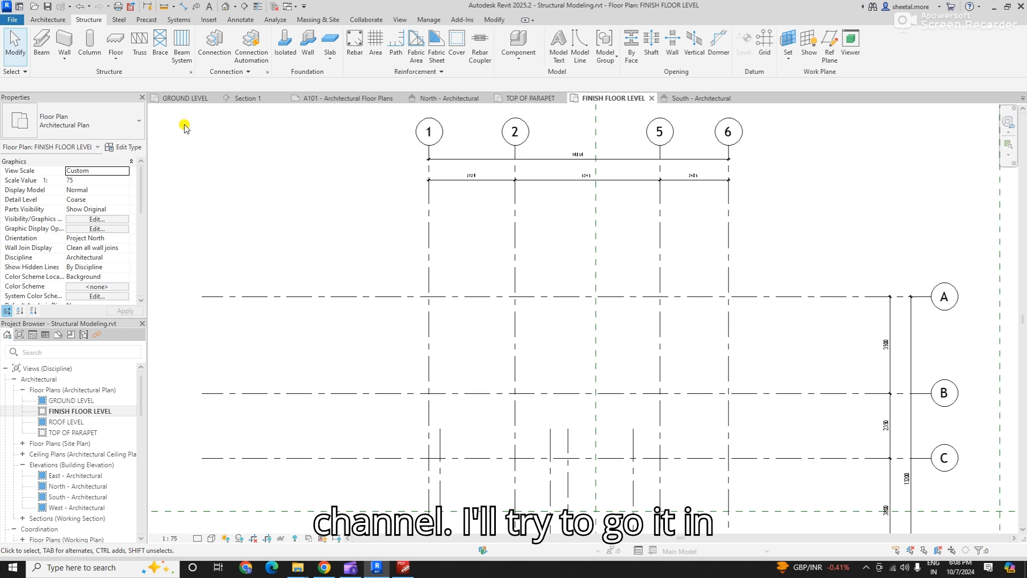
- Select the C1 column in the GROUND LEVEL plan to check its level constraints, and look for it in the FINISH FLOOR LEVEL plan
left_click(172, 103)
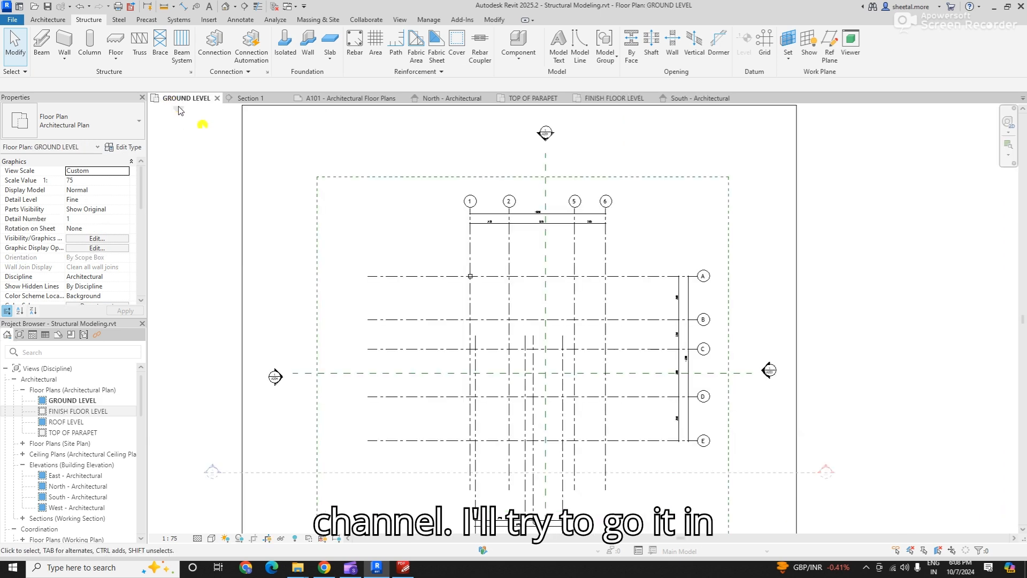
scroll(490, 271, "up", 8)
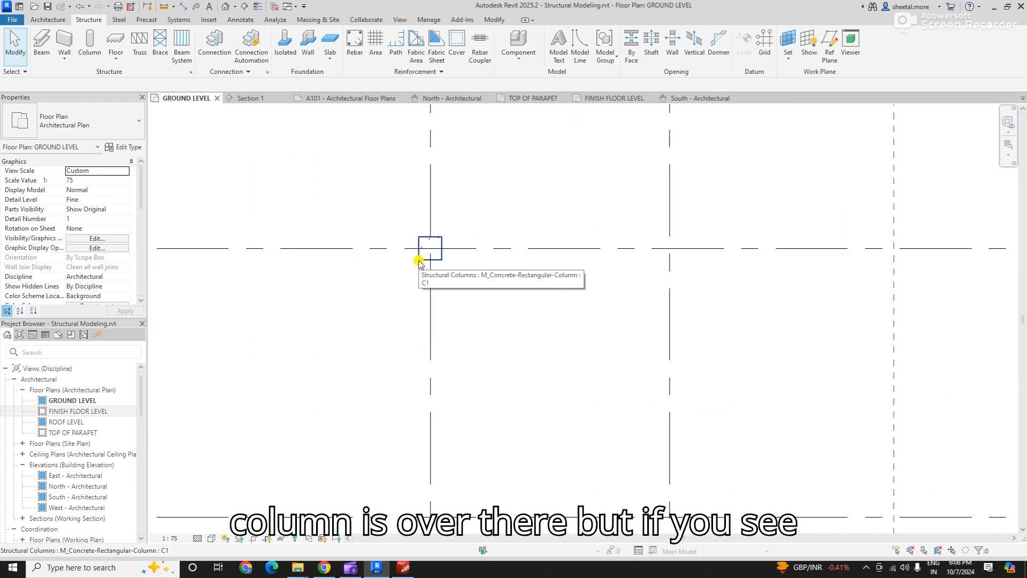
left_click(412, 271)
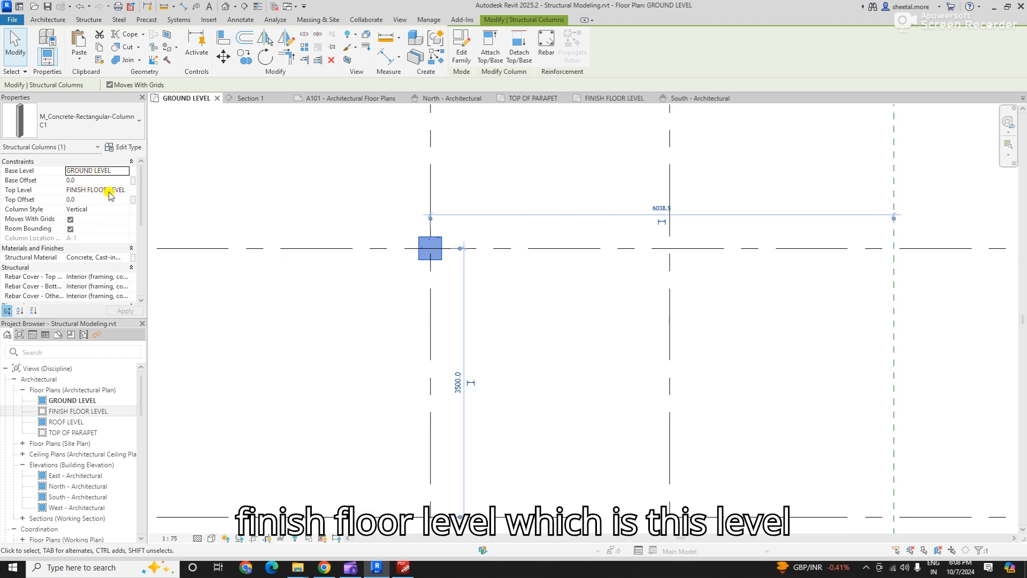
left_click(623, 99)
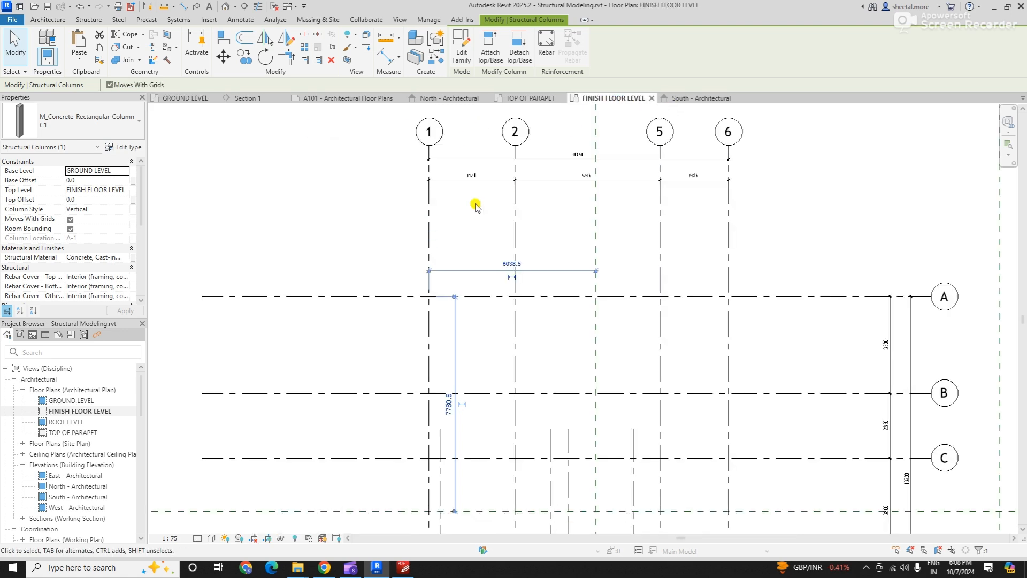
scroll(432, 289, "up", 4)
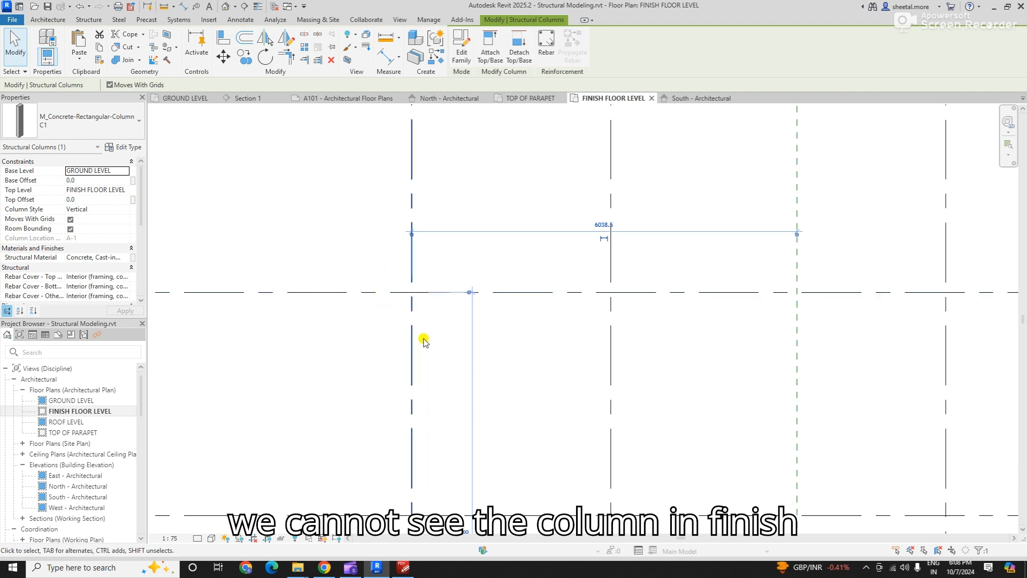
- In the GROUND LEVEL plan, set the C1 column's base level to FOOTING TOP and its top level to ROOF LEVEL
left_click(179, 100)
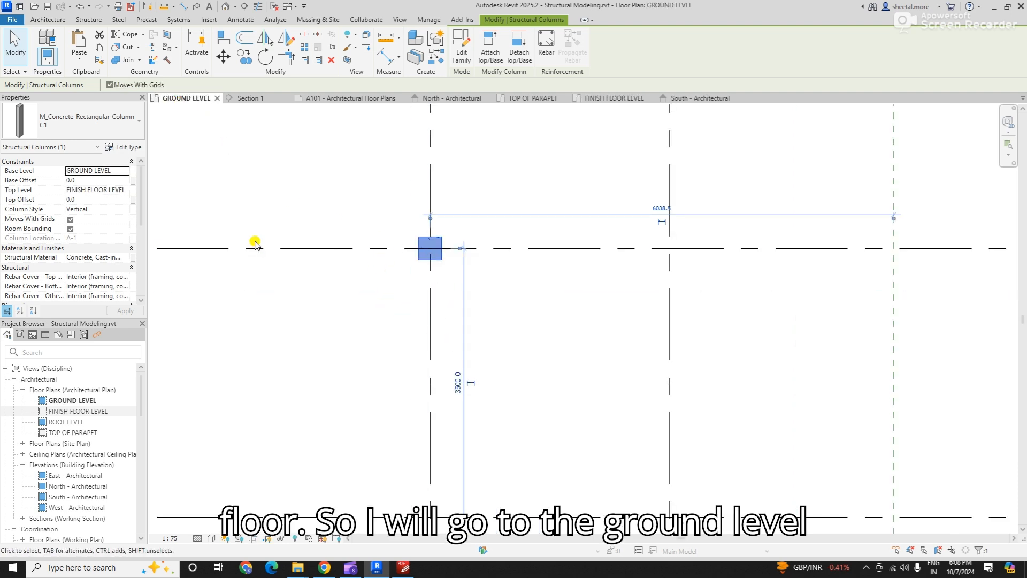
left_click(127, 171)
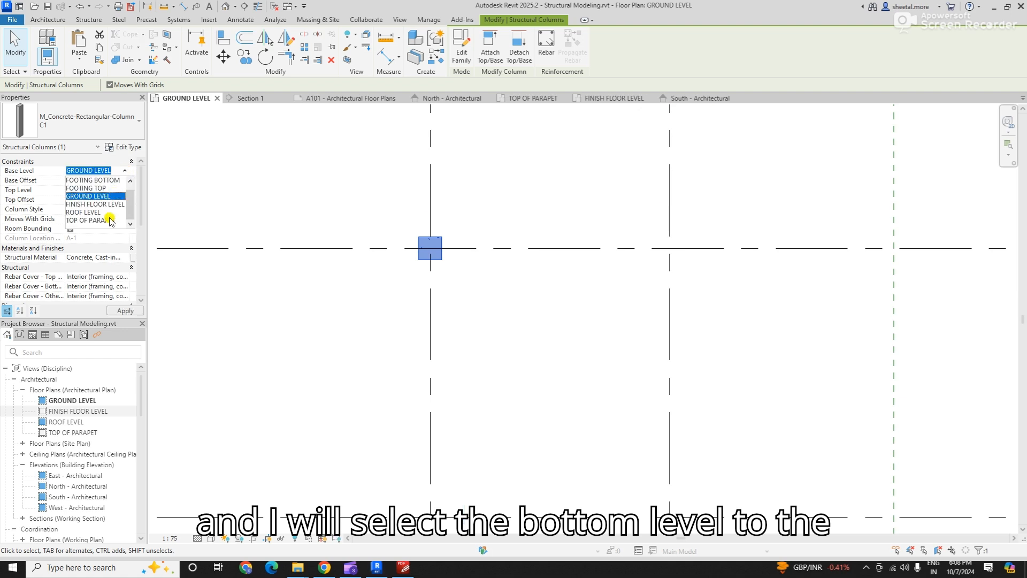
left_click(101, 188)
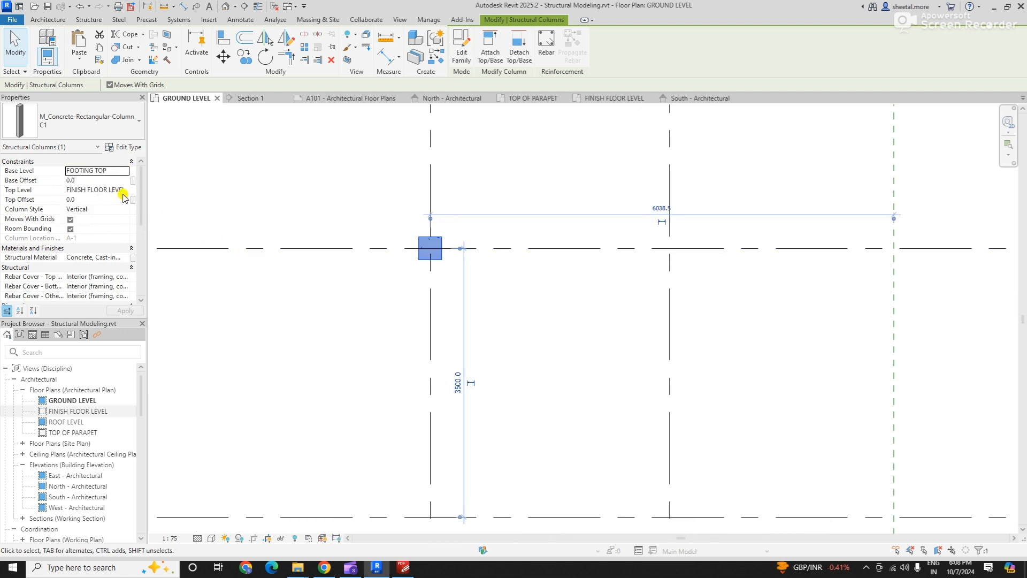
left_click(119, 192)
left_click(125, 190)
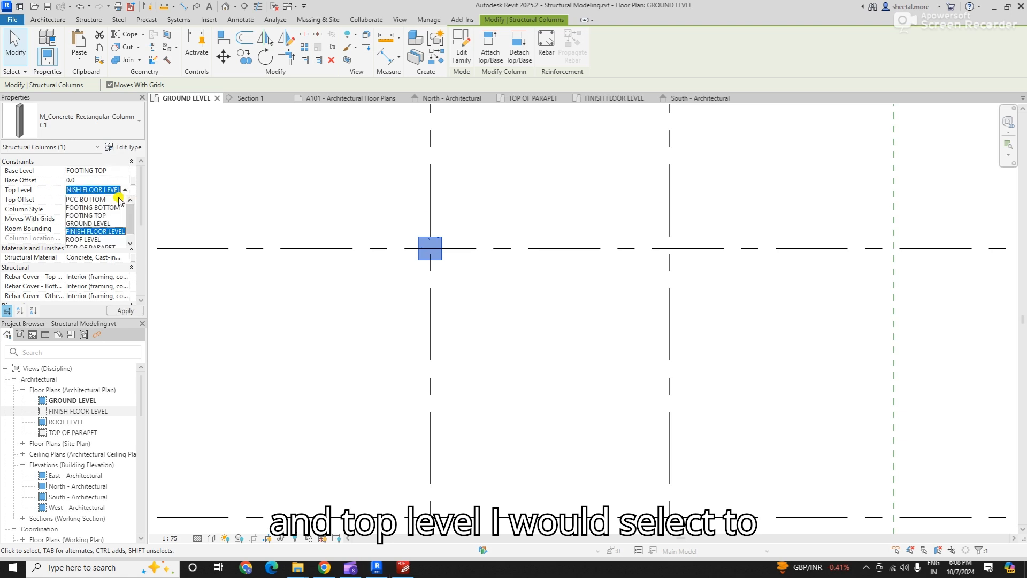
left_click(102, 232)
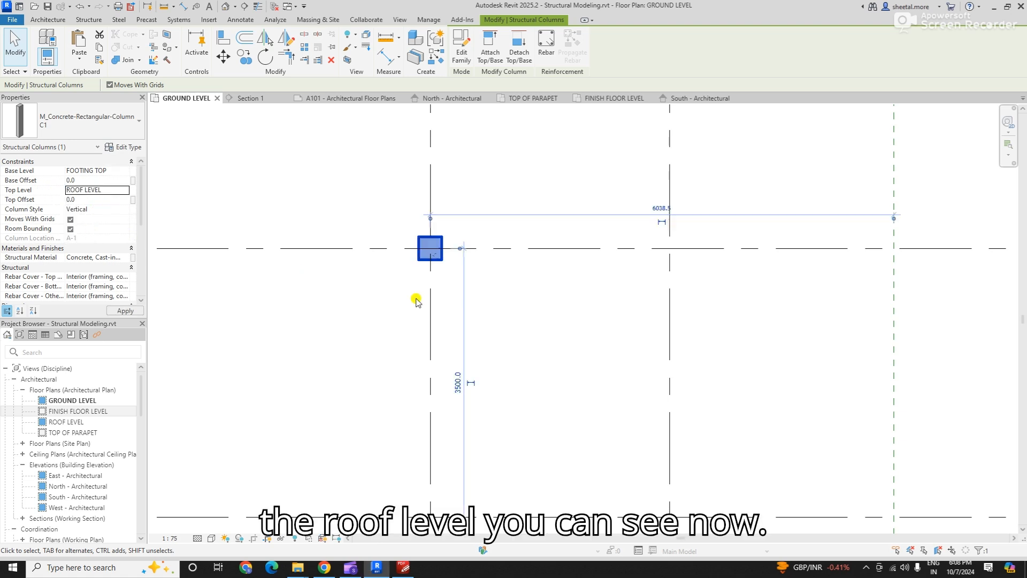
left_click(404, 306)
- Check the C1 column at grids 1 and A and its level constraints in the FINISH FLOOR LEVEL plan
scroll(402, 305, "down", 2)
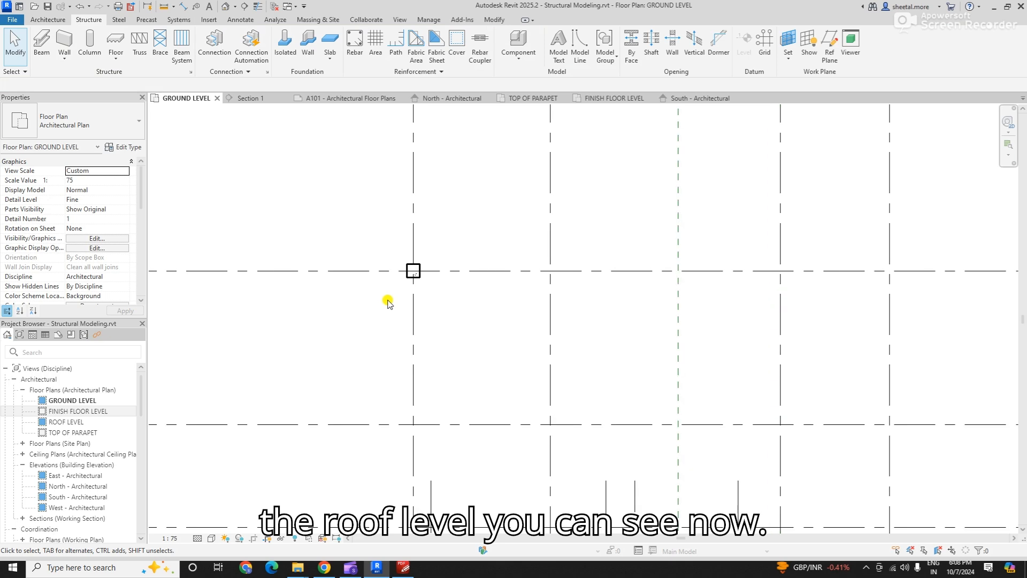
left_click(613, 99)
scroll(390, 333, "down", 4)
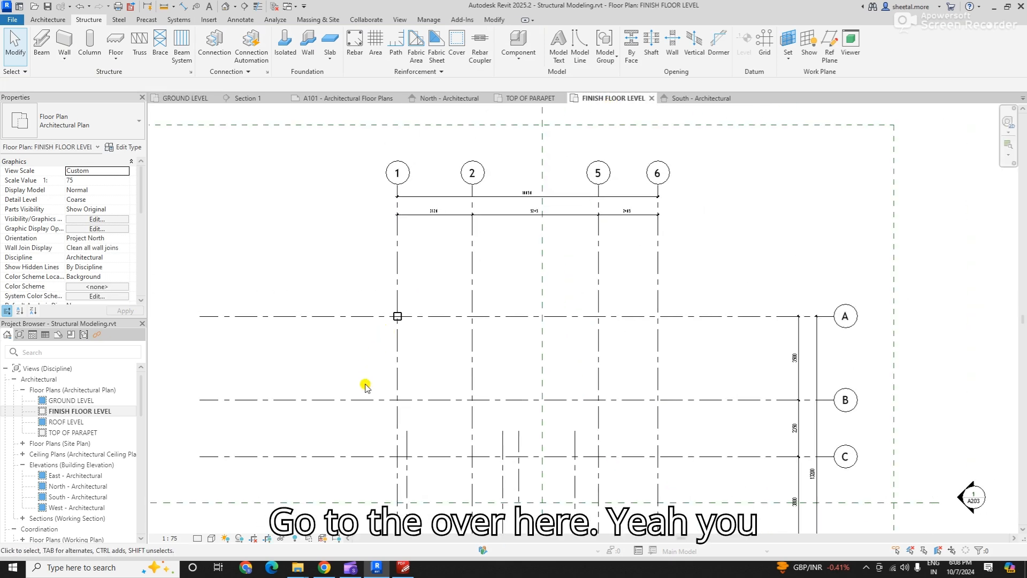
scroll(358, 335, "up", 2)
left_click(408, 294)
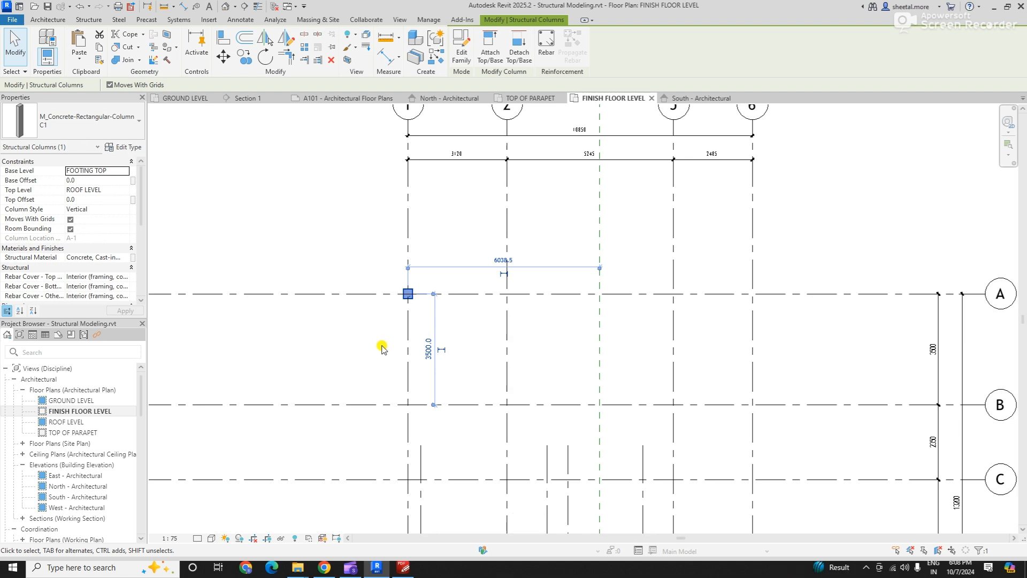
scroll(312, 205, "down", 1)
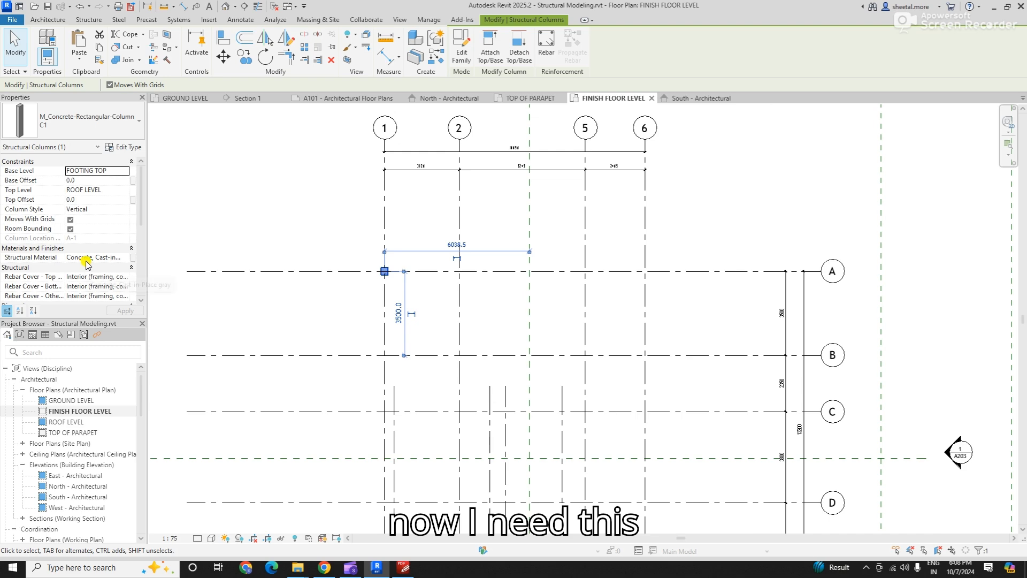
scroll(403, 285, "up", 1)
- Switch to the PDF-XChange Editor drawing and examine the footing plan for the C1 column locations along grids A, B and C
key("alt+Tab")
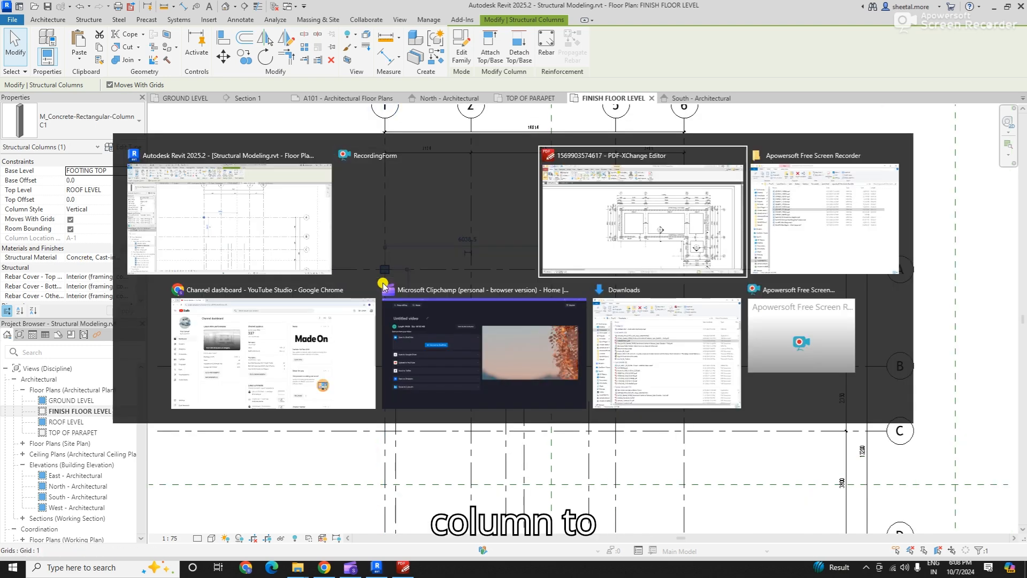
left_click_drag(506, 246, 434, 249)
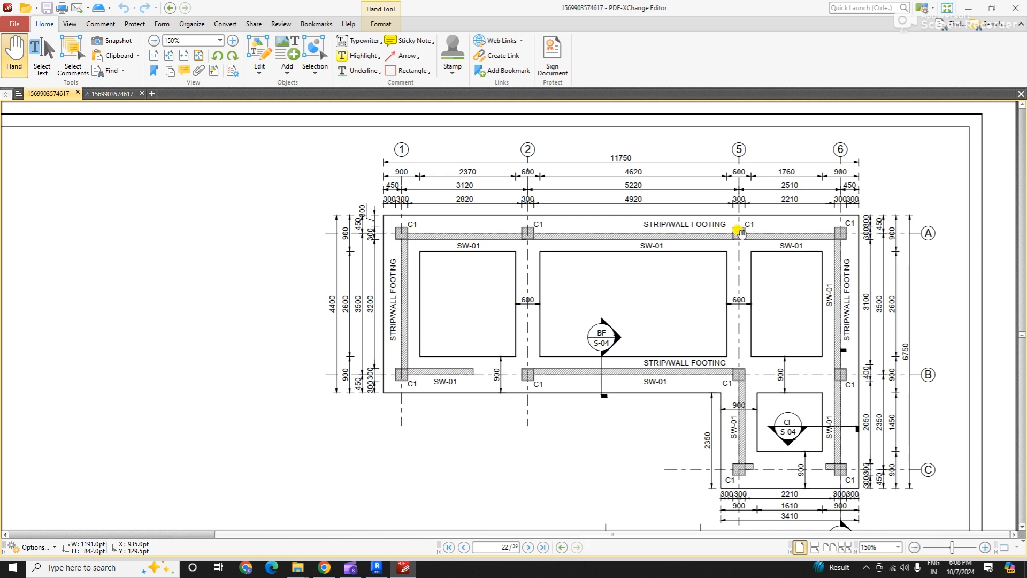
scroll(770, 272, "down", 1)
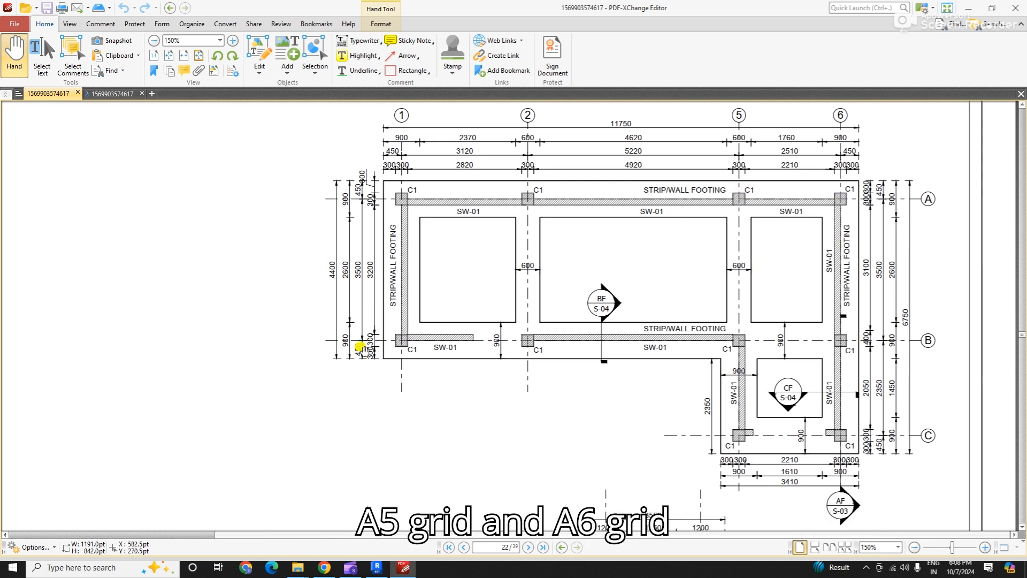
left_click_drag(452, 416, 449, 393)
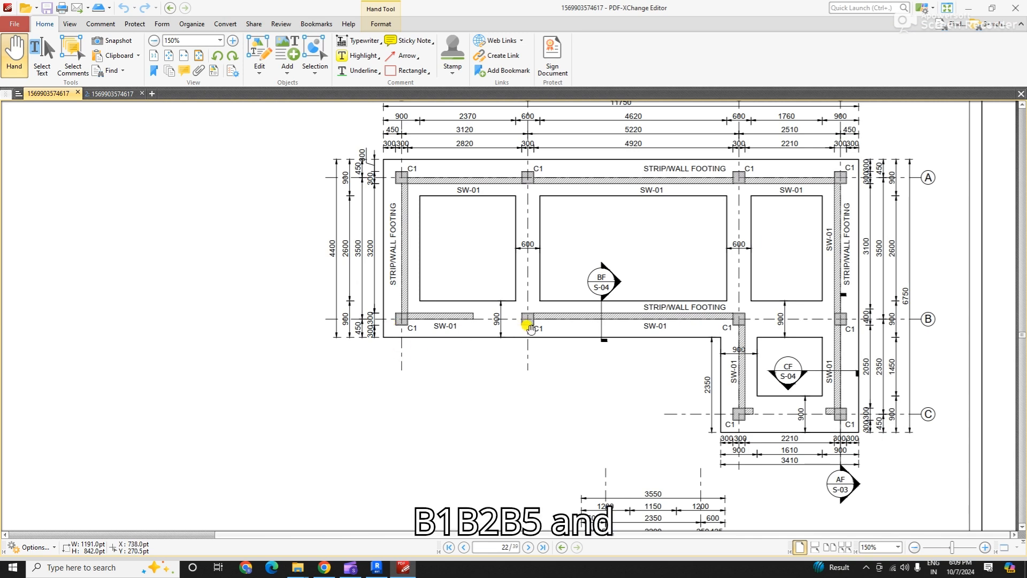
scroll(738, 342, "up", 1)
scroll(792, 374, "down", 1)
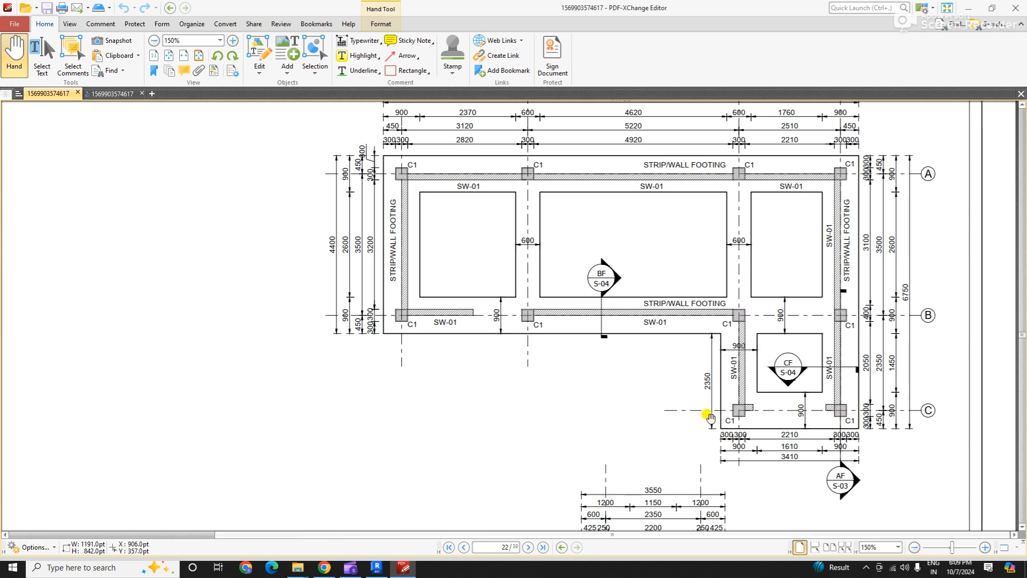
scroll(696, 424, "up", 2)
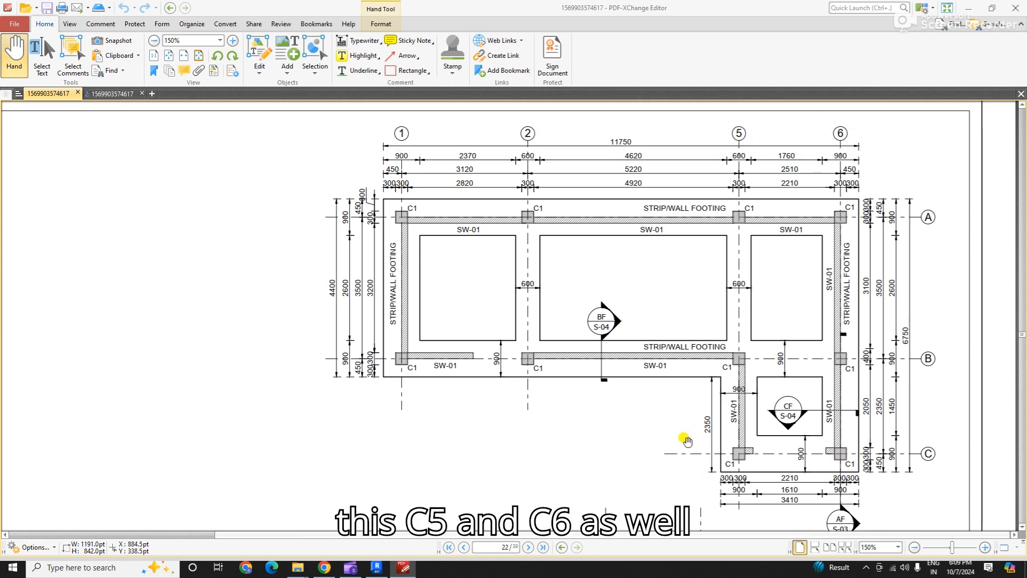
- Return to Revit and copy the C1 column at grid 1/A along grid A to grids 2, 5 and 6
left_click(376, 567)
scroll(419, 355, "down", 2)
scroll(450, 320, "up", 1)
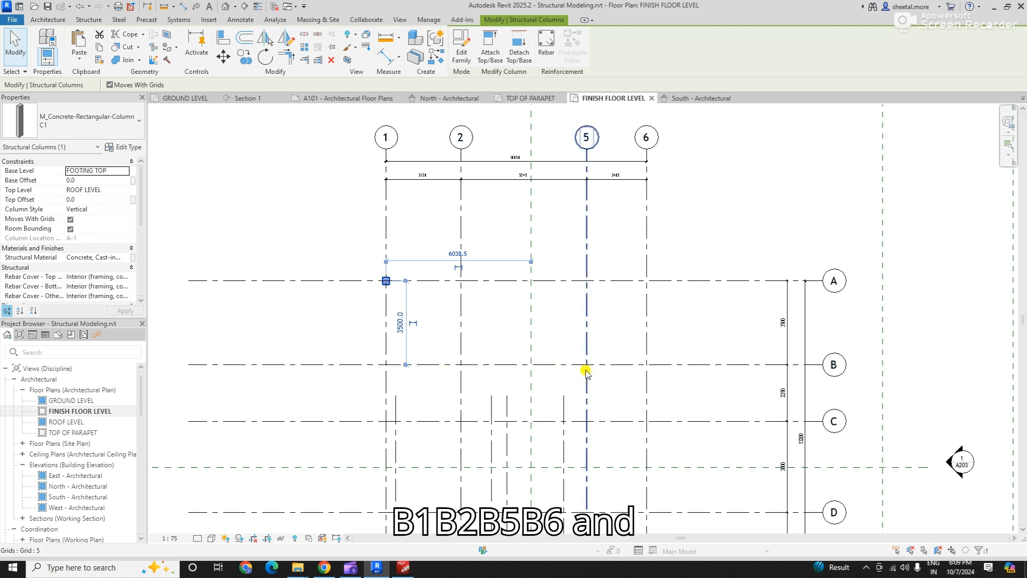
scroll(636, 353, "down", 1)
scroll(607, 413, "up", 1)
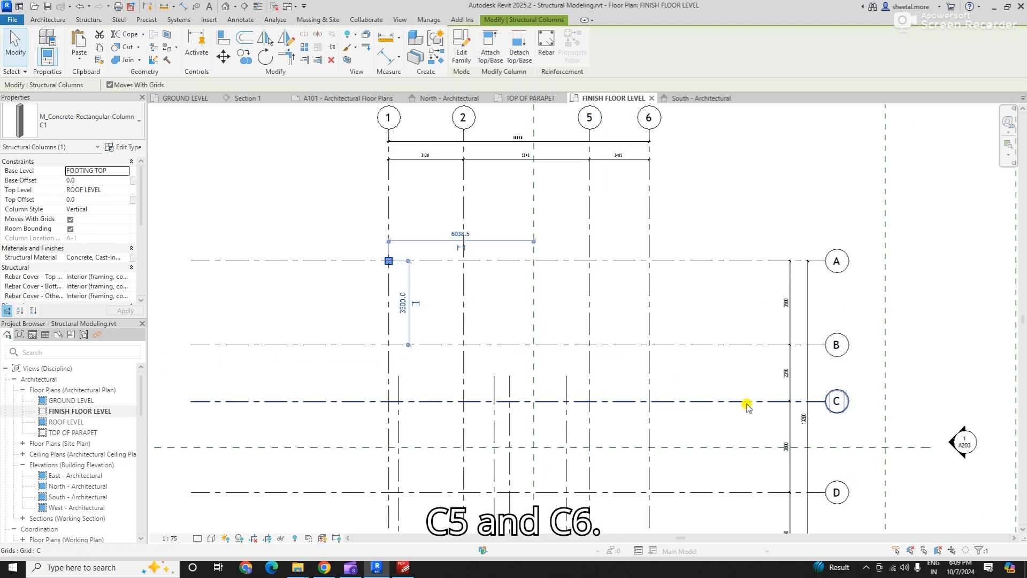
scroll(410, 256, "up", 1)
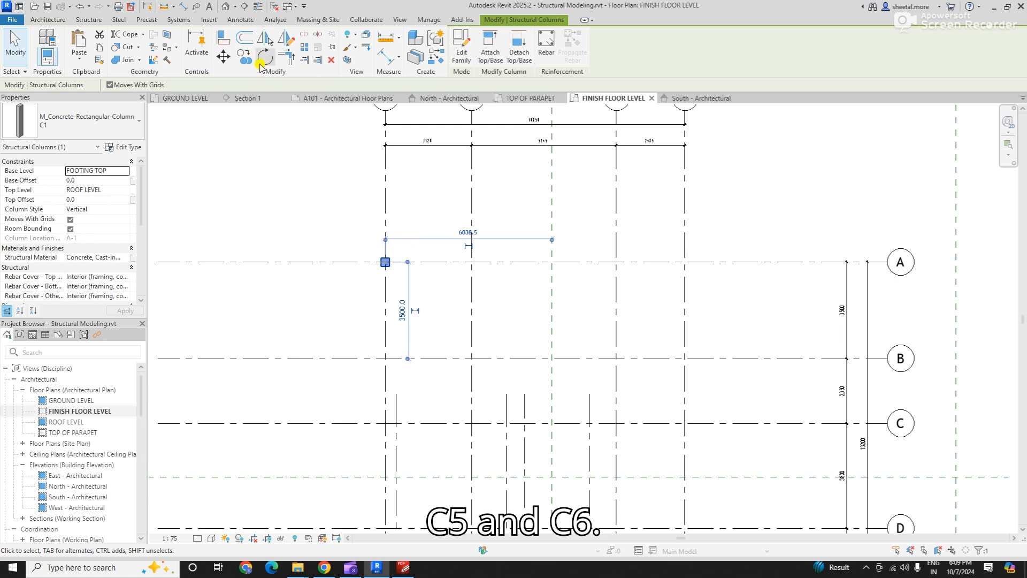
left_click(244, 57)
left_click(386, 233)
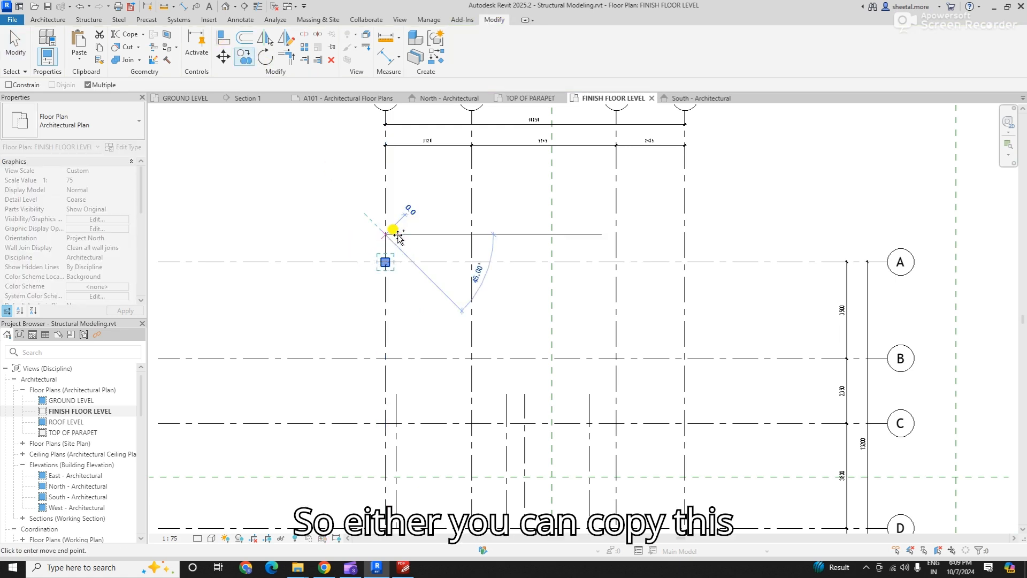
left_click(471, 234)
left_click(617, 234)
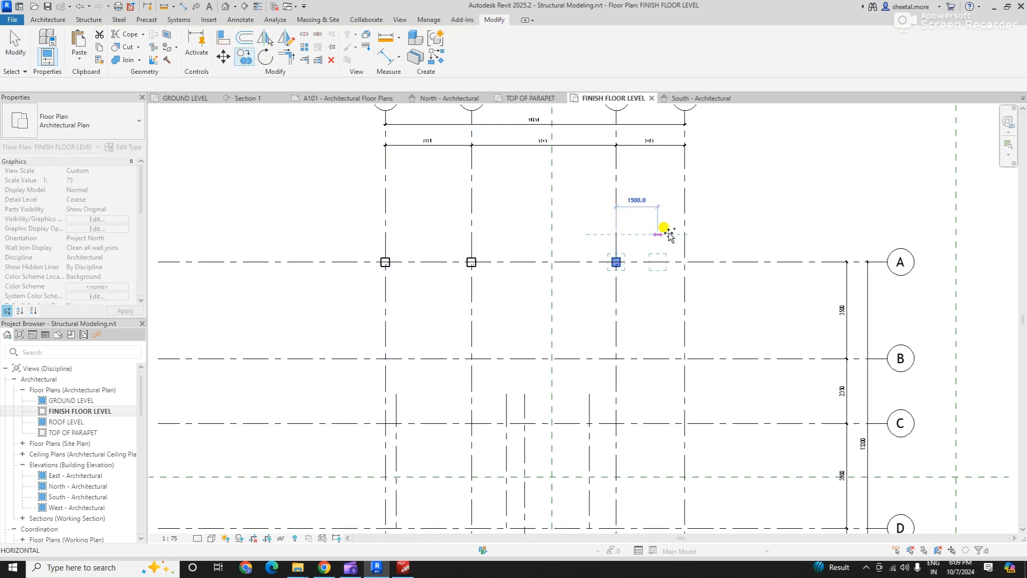
left_click(686, 233)
- Create similar C1 columns from the one at 1/A at grid B's intersections with grids 1, 2, 5 and 6, and end placement
left_click_drag(340, 235, 405, 296)
right_click(361, 279)
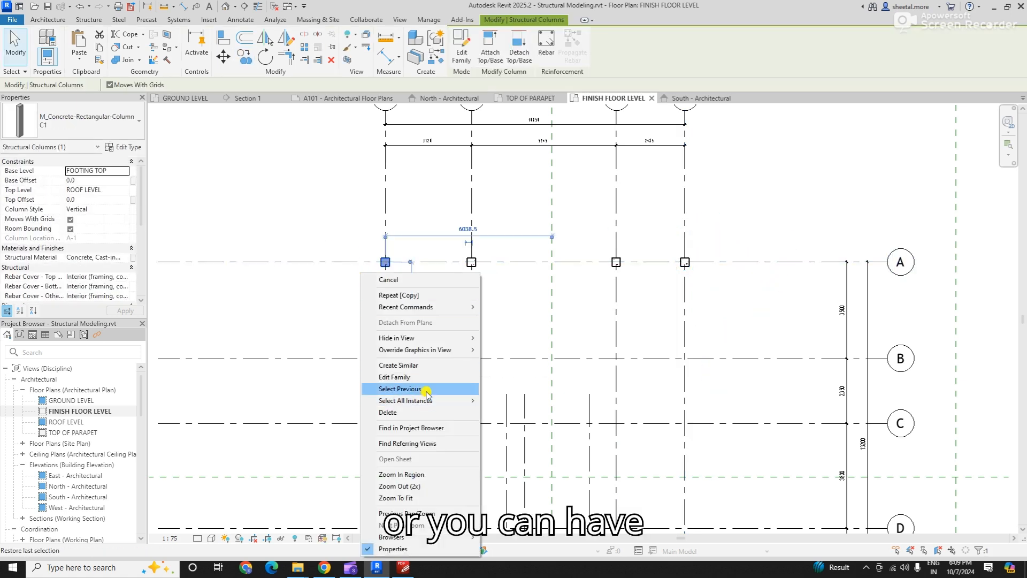
left_click(426, 366)
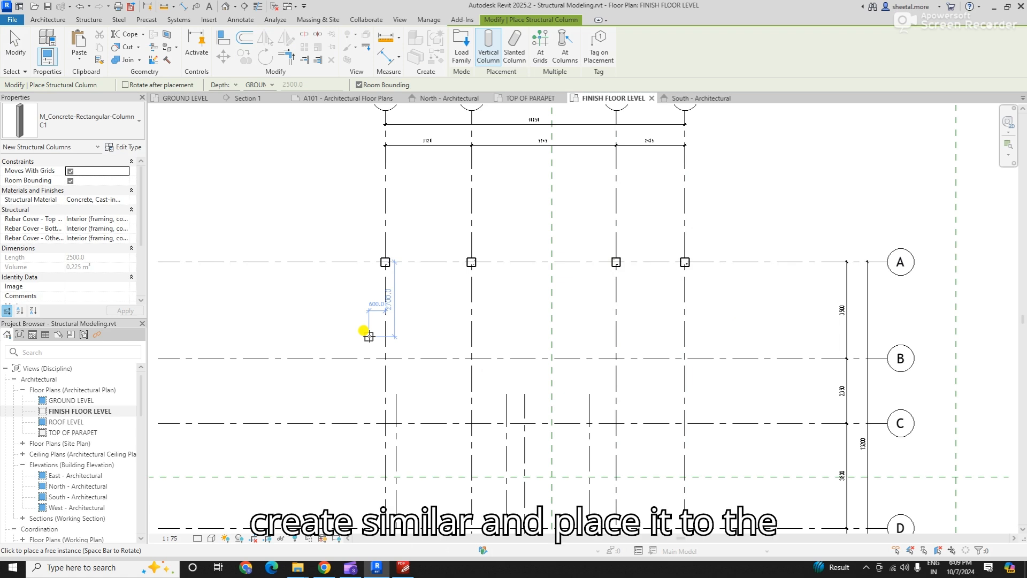
left_click(380, 356)
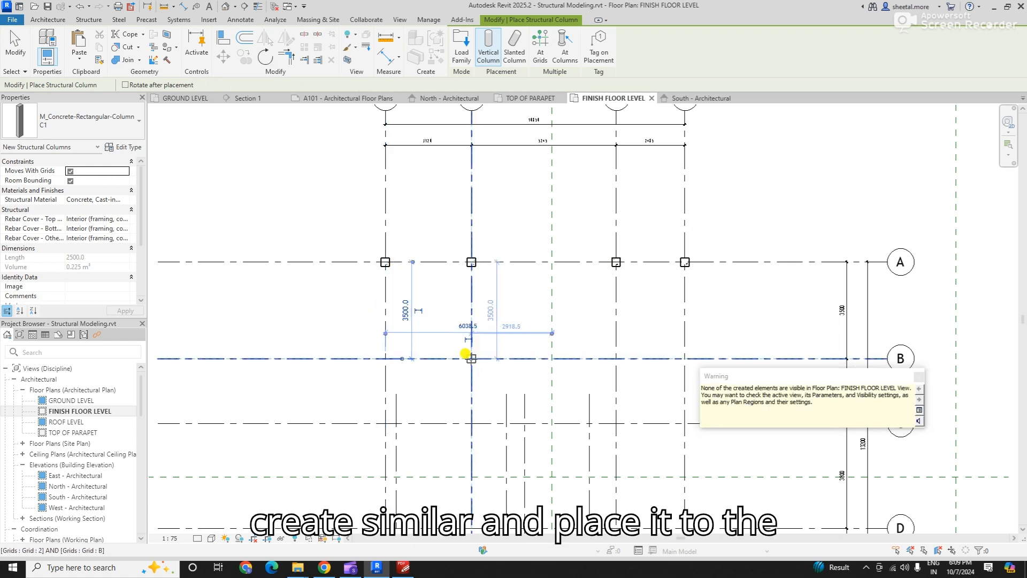
left_click(471, 358)
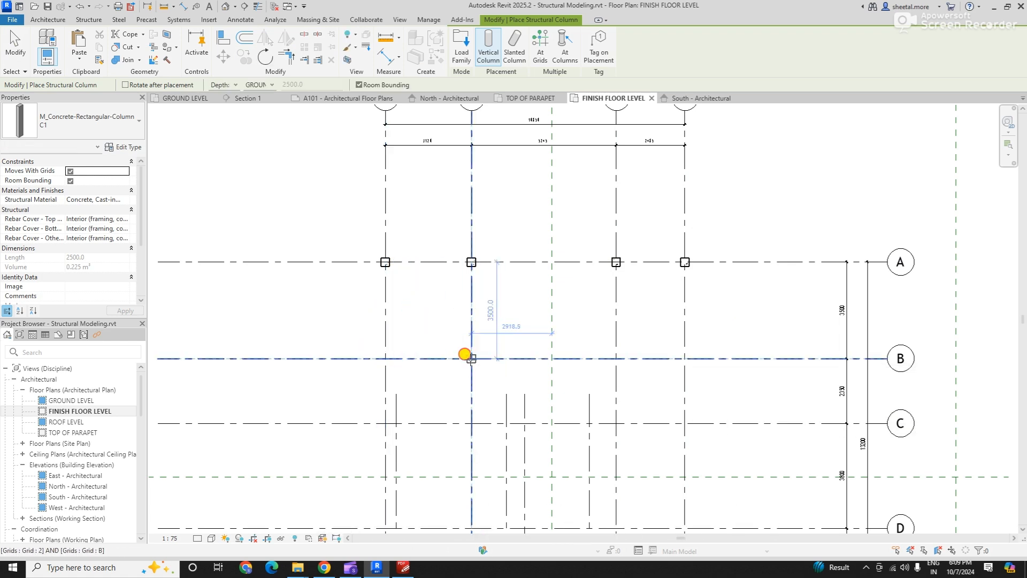
left_click(616, 358)
left_click(682, 357)
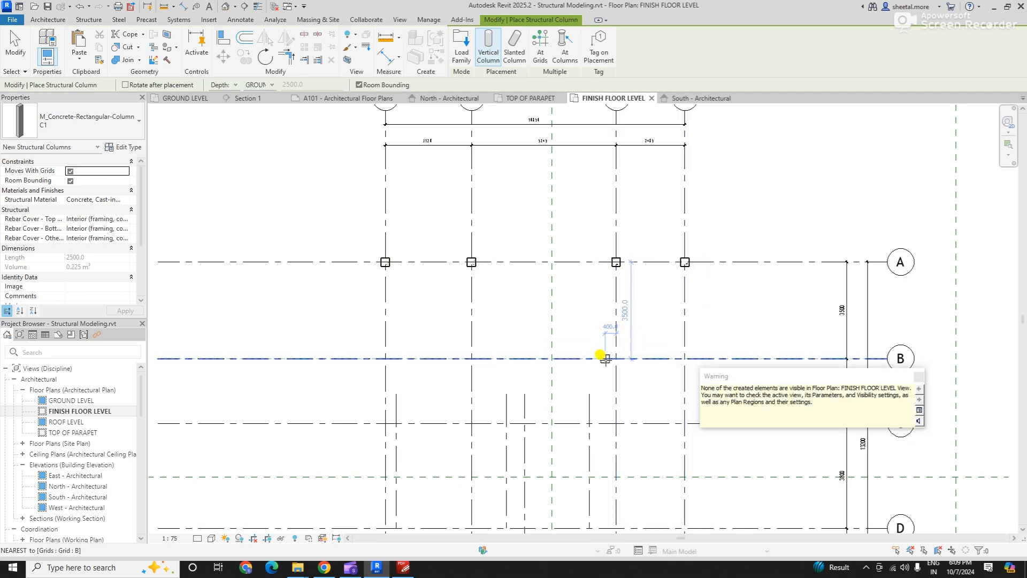
key("Escape")
key("Escape")
- In the GROUND LEVEL plan, set the four grid B columns' top level to ROOF LEVEL and base level to FOOTING TOP
left_click(194, 98)
scroll(412, 332, "down", 4)
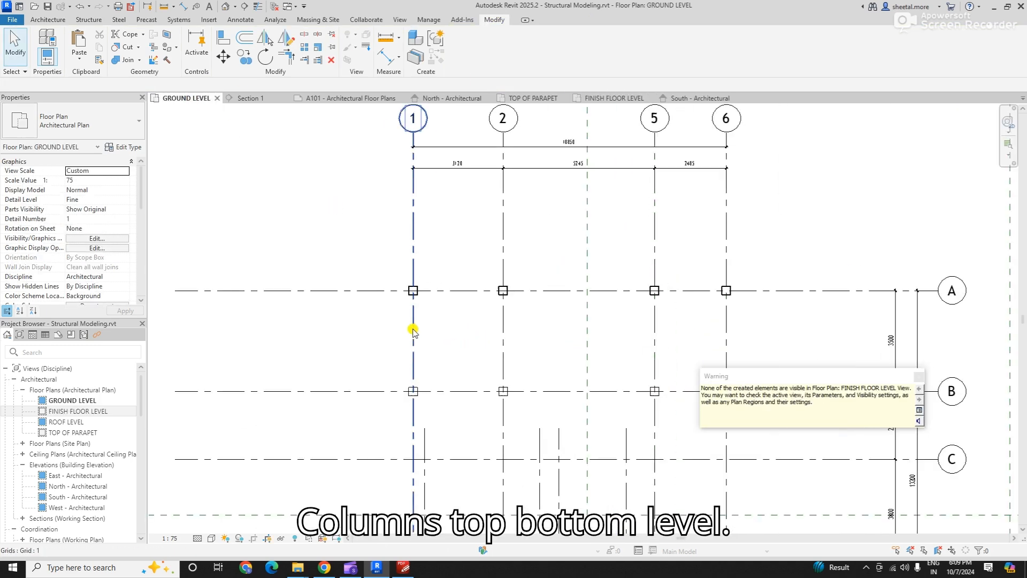
scroll(385, 375, "up", 2)
left_click_drag(364, 342, 670, 393)
scroll(632, 476, "up", 1)
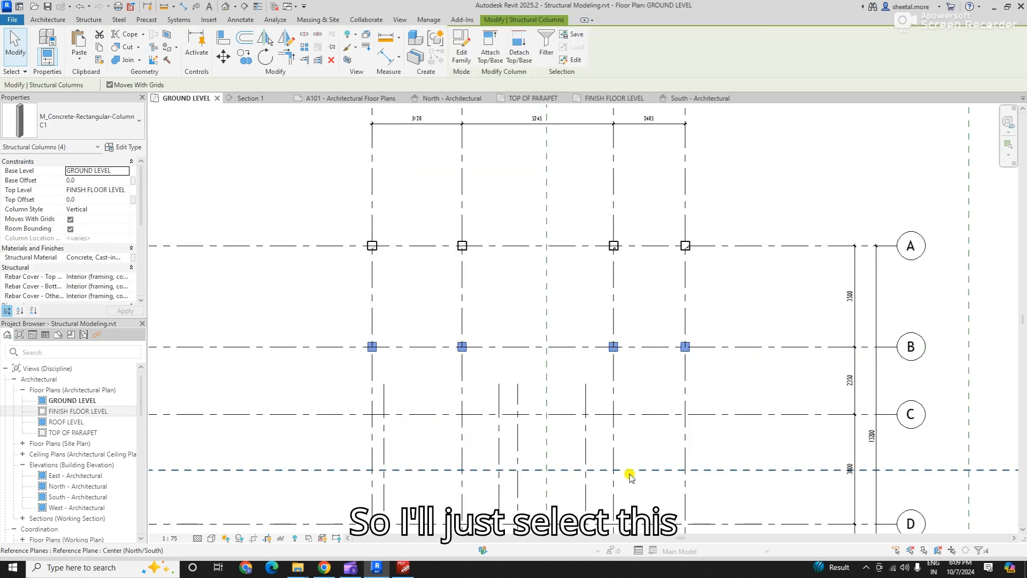
left_click(300, 301)
left_click_drag(300, 300, 793, 381)
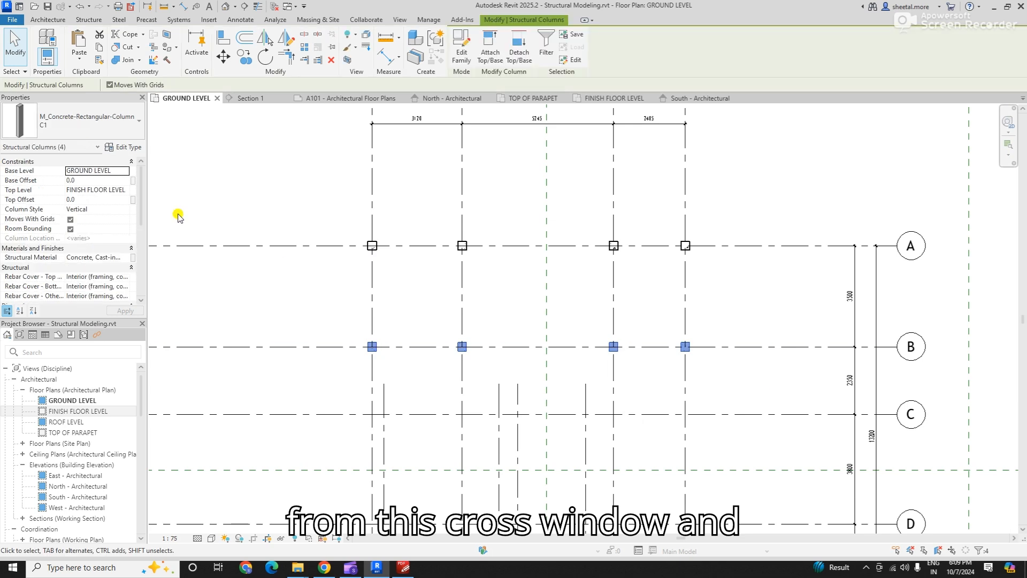
left_click(124, 191)
left_click(105, 239)
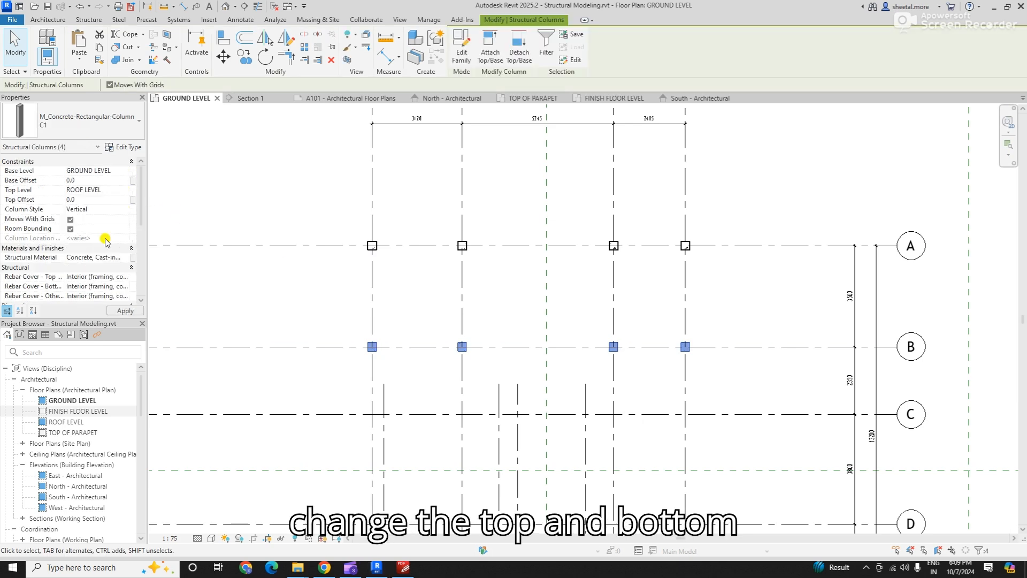
left_click(124, 172)
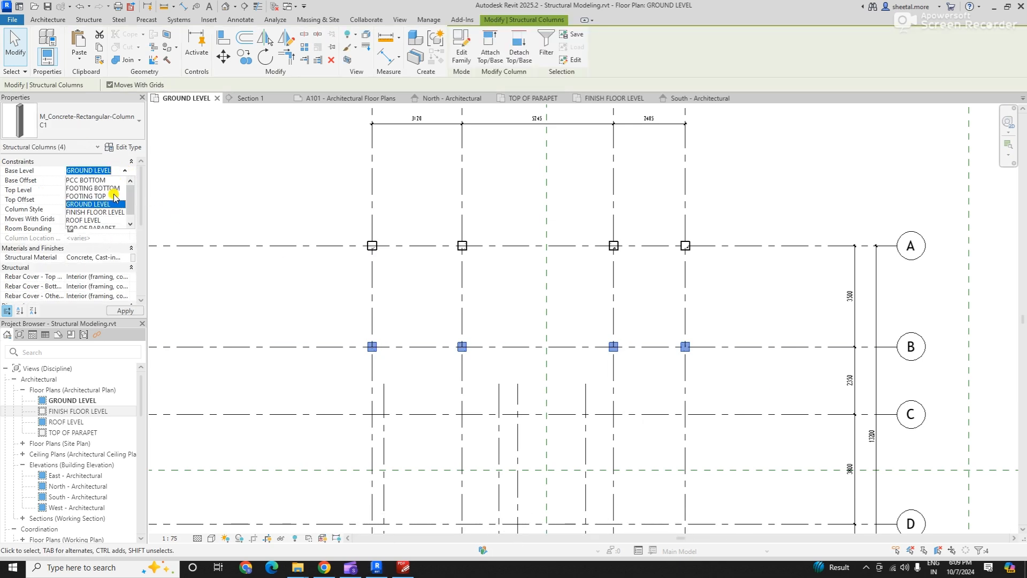
left_click(99, 197)
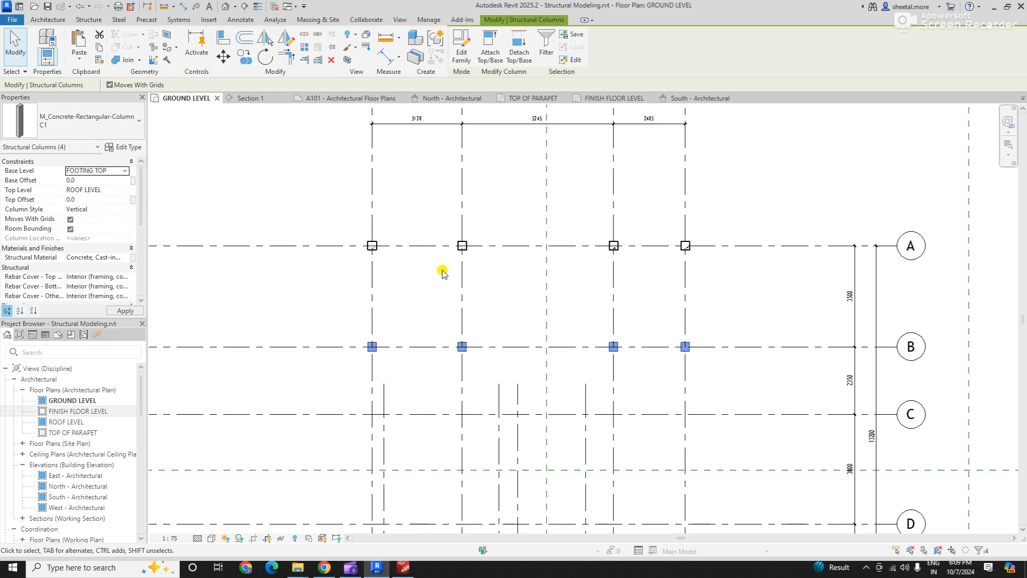
left_click(568, 299)
- Copy the two C1 columns at grid B's intersections with grids 5 and 6 down to grid C
scroll(628, 408, "down", 3)
scroll(621, 410, "up", 4)
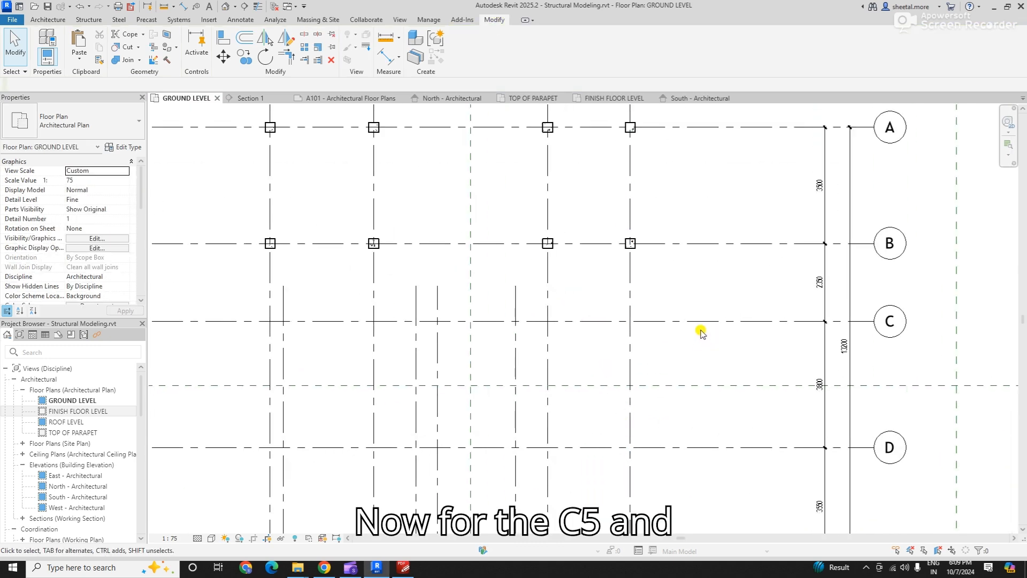
scroll(547, 362, "down", 1)
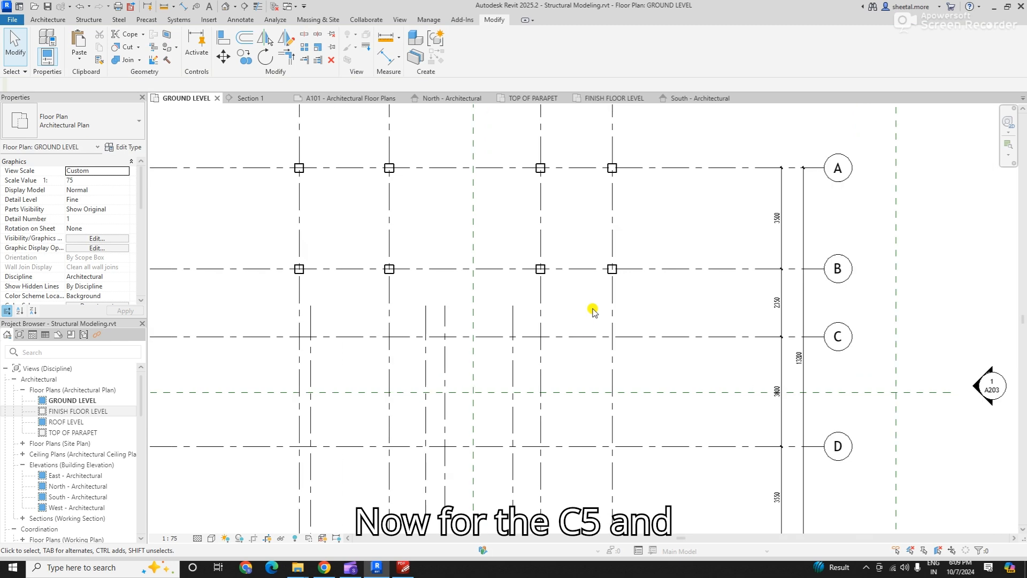
left_click_drag(526, 250, 652, 303)
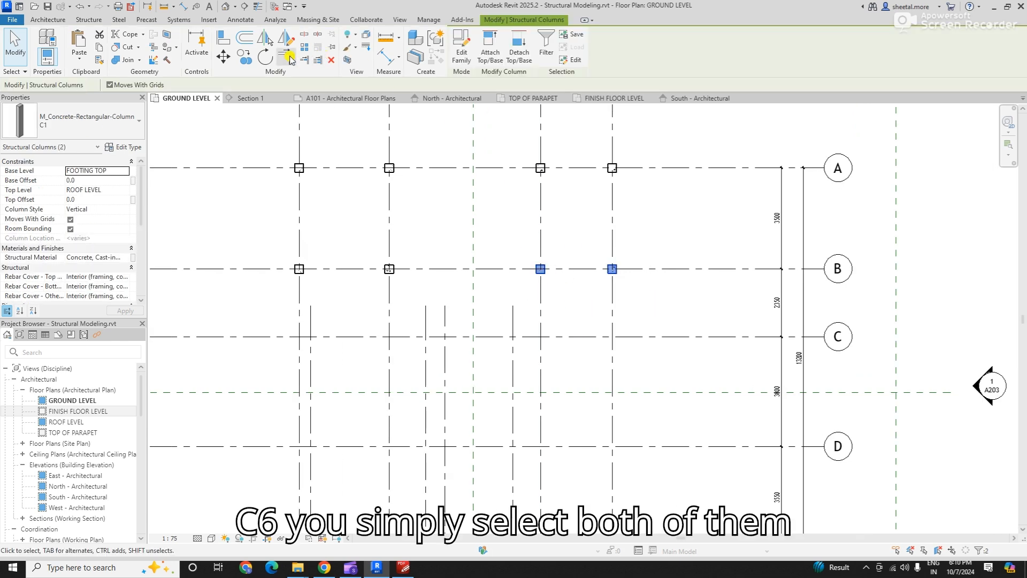
left_click(246, 59)
left_click(638, 269)
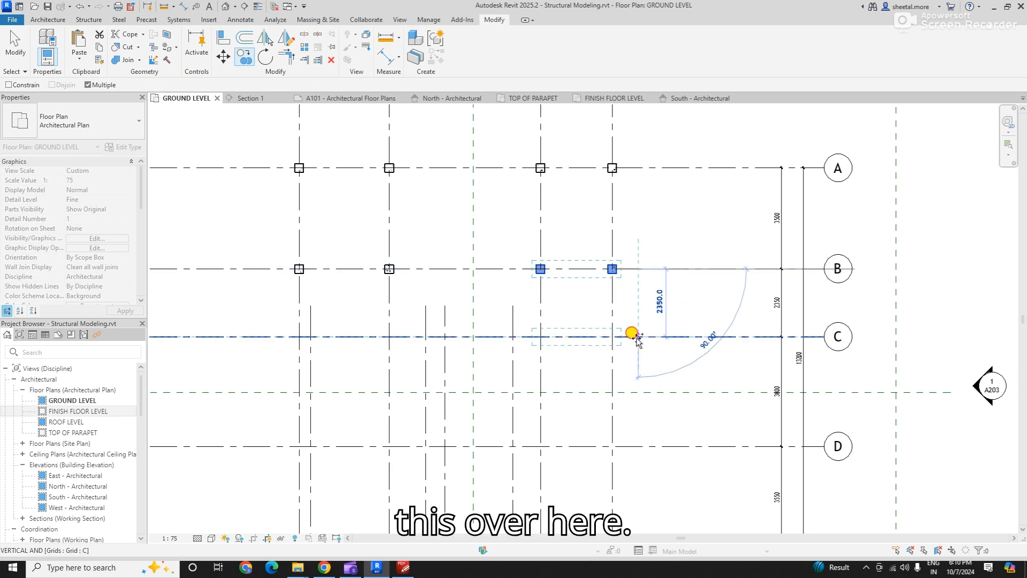
left_click(636, 337)
key("Escape")
key("Escape")
- Inspect the two copied columns on grid C up close and check each one's column location mark and level constraints
scroll(610, 406, "down", 1)
scroll(556, 334, "up", 1)
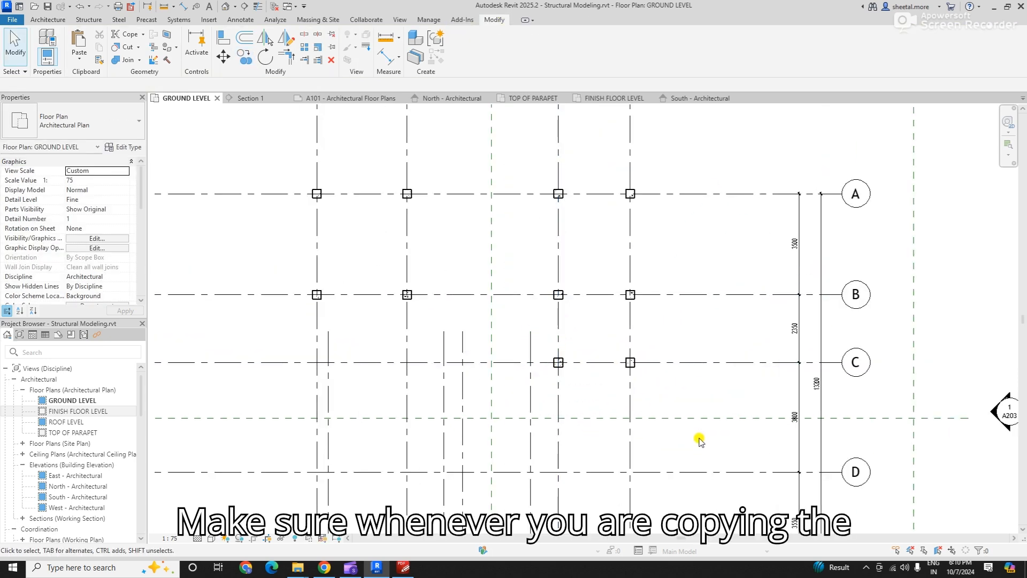
scroll(698, 439, "down", 1)
scroll(625, 366, "up", 1)
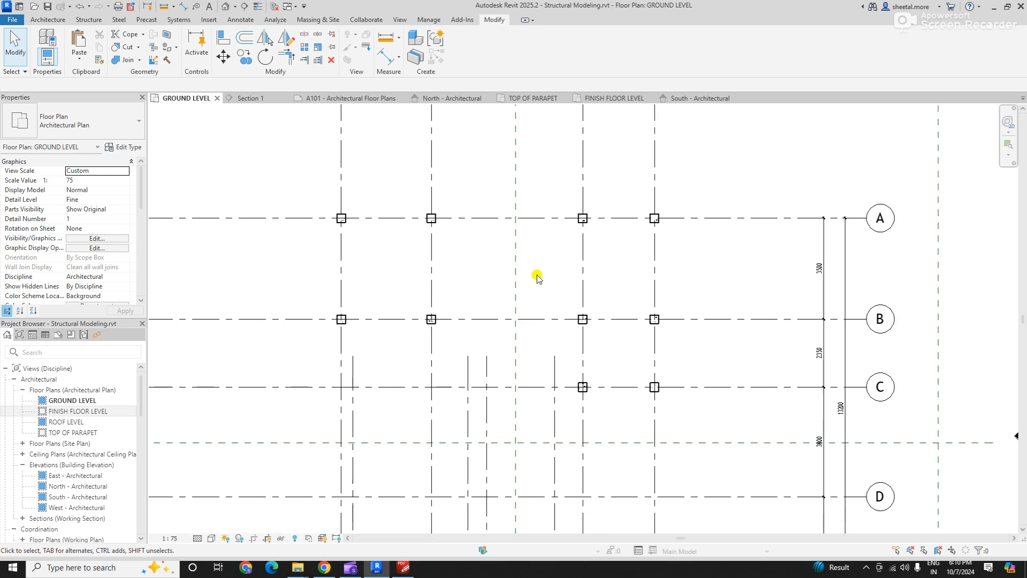
scroll(601, 407, "up", 3)
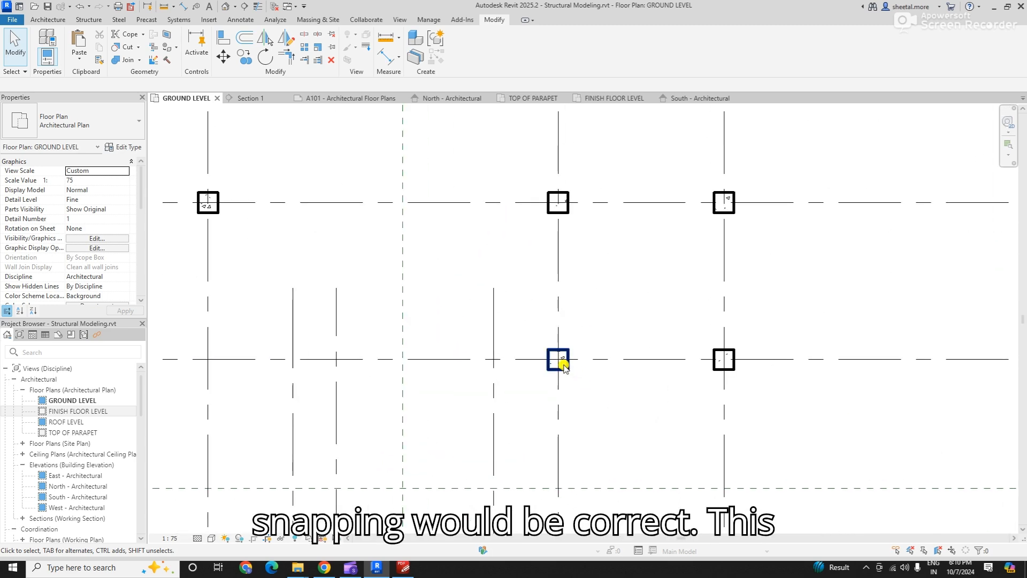
scroll(567, 390, "up", 2)
scroll(567, 393, "up", 1)
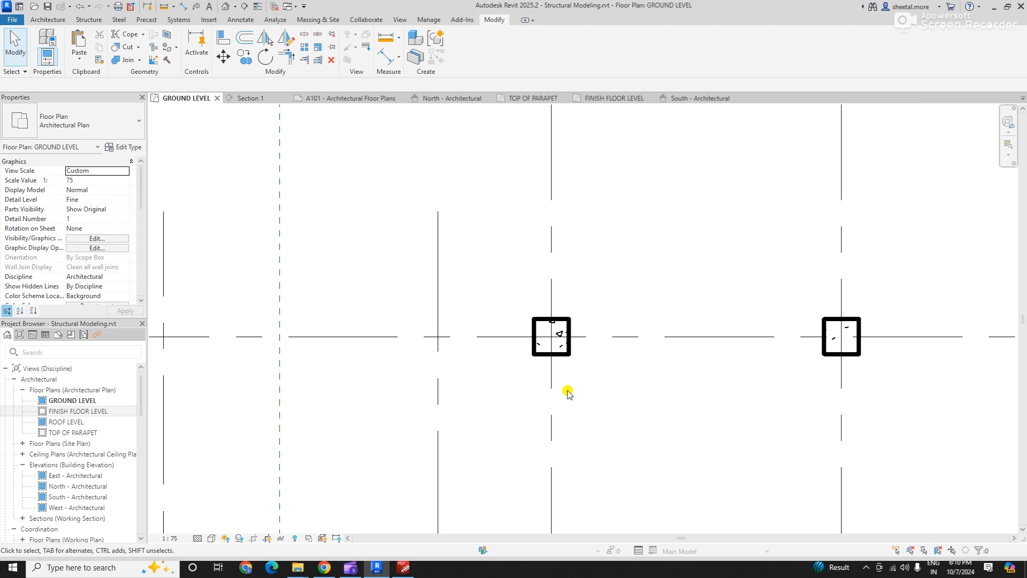
left_click(553, 342)
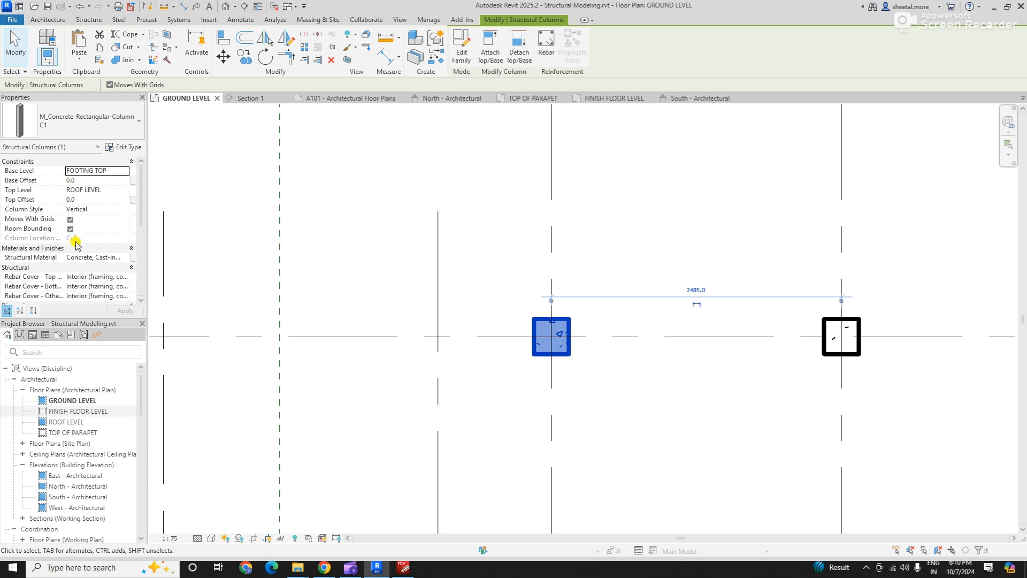
left_click(838, 335)
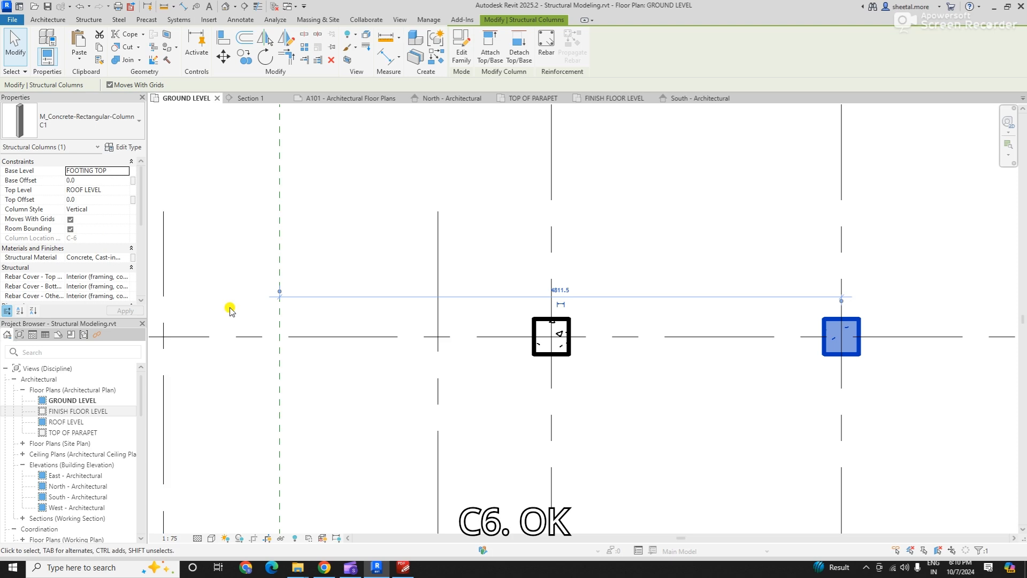
scroll(592, 413, "down", 5)
scroll(470, 285, "up", 3)
left_click(468, 256)
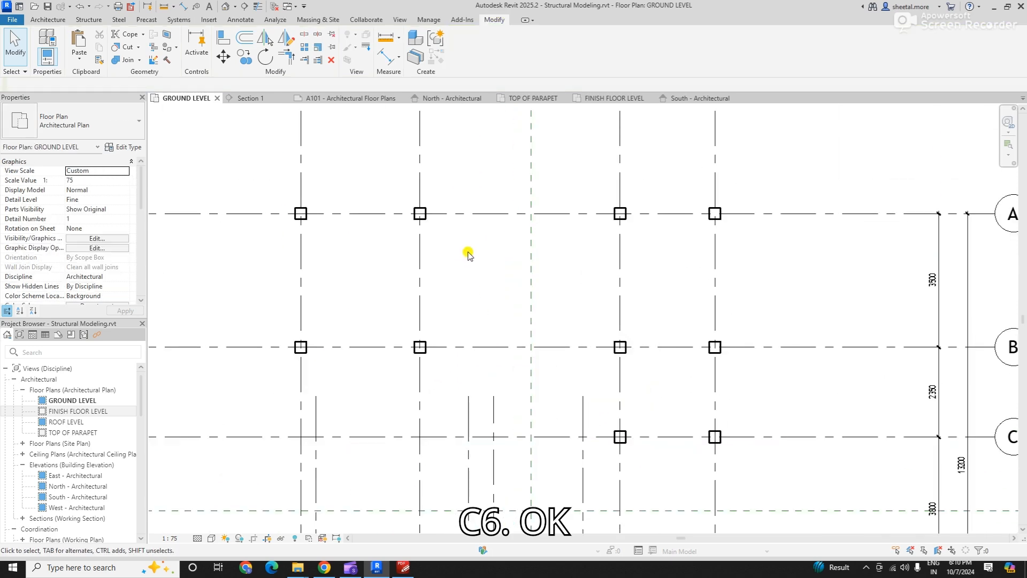
- Examine the PDF foundation plan for the columns on grids D and E, and find their intersections with grids 3 and 4 in Revit
key("alt+Tab")
key("alt+Tab")
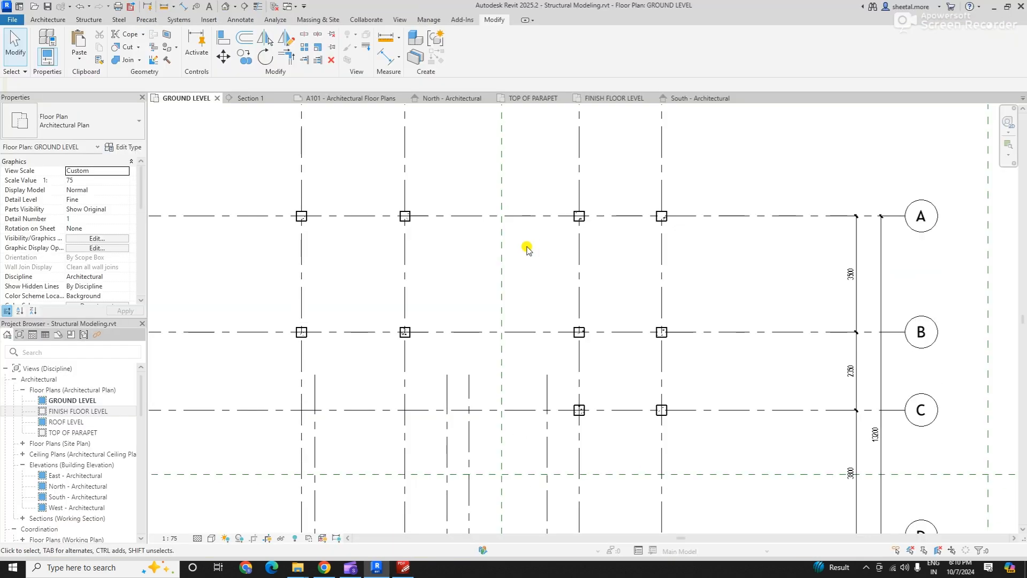
scroll(488, 422, "up", 3)
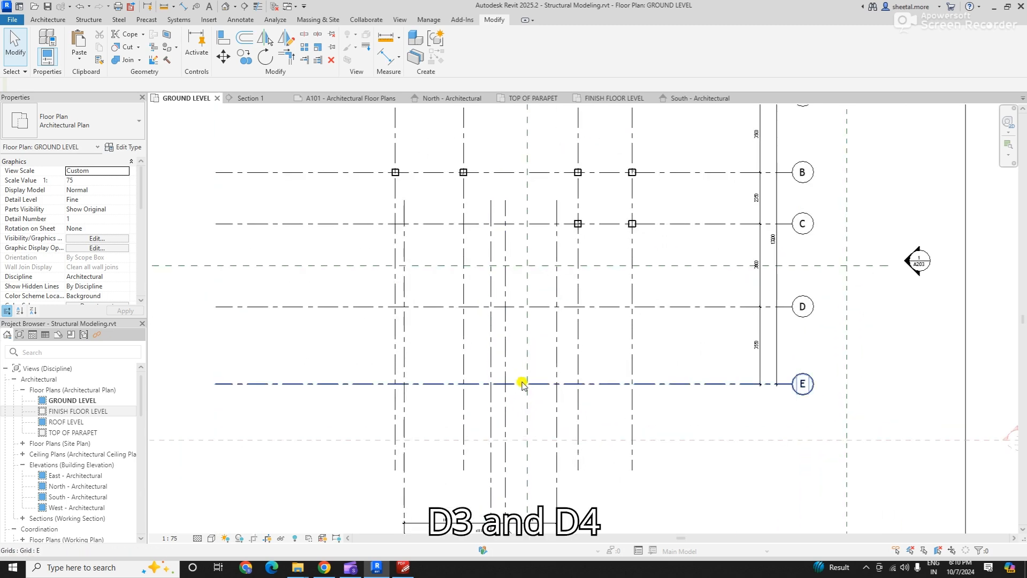
scroll(523, 386, "down", 1)
key("alt+Tab")
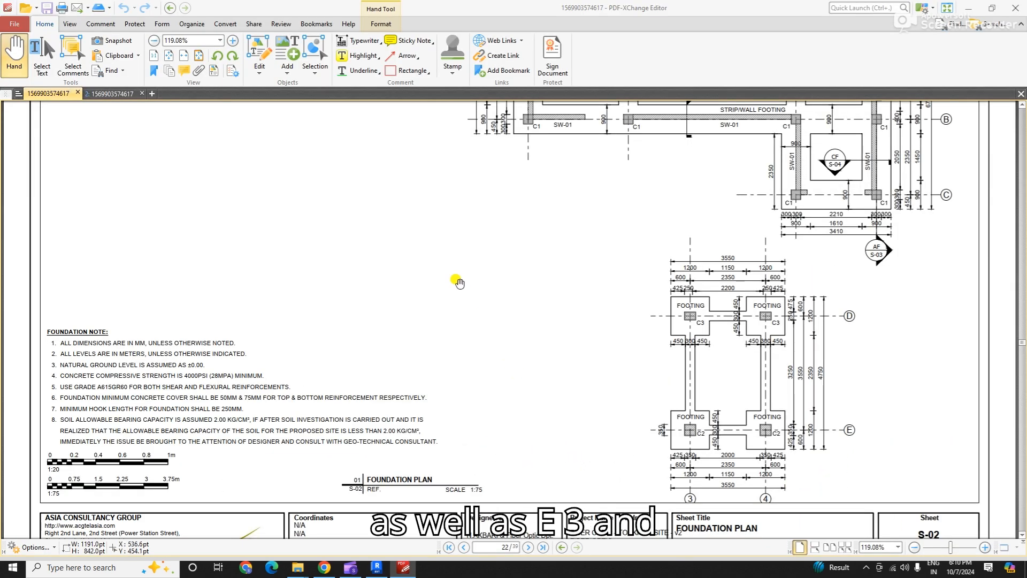
key("alt+Tab")
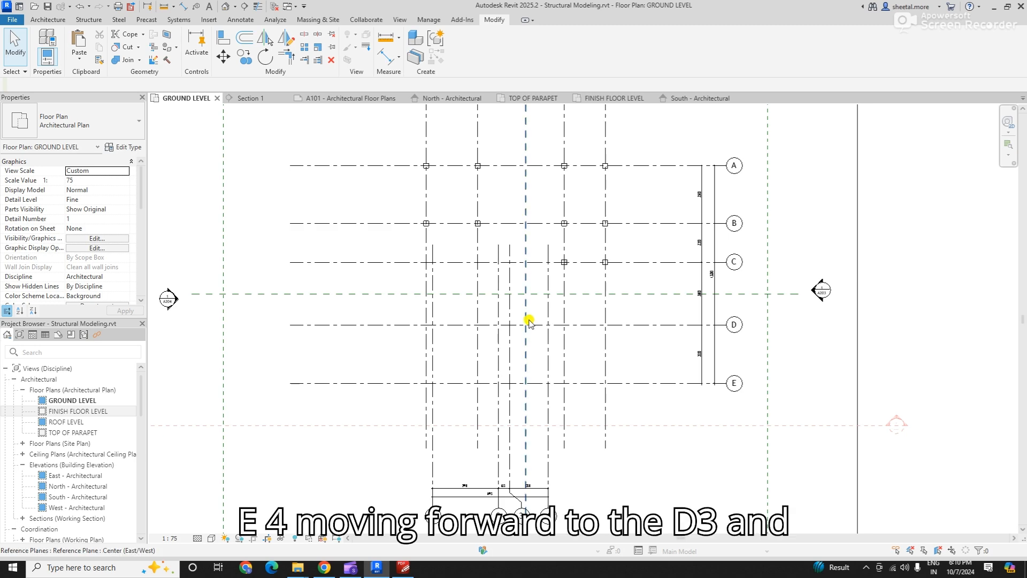
scroll(528, 354, "up", 1)
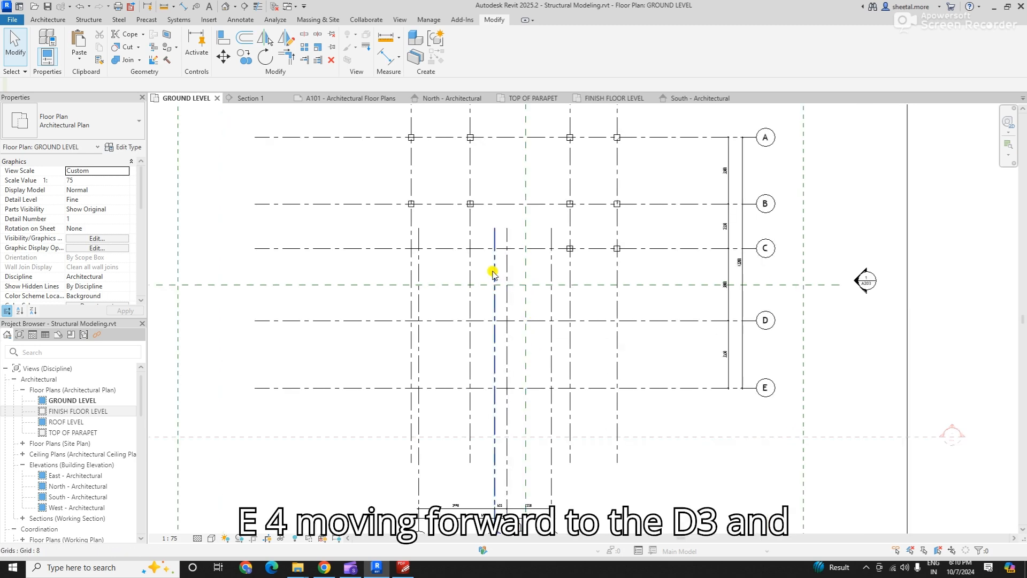
scroll(493, 273, "down", 2)
scroll(527, 394, "up", 2)
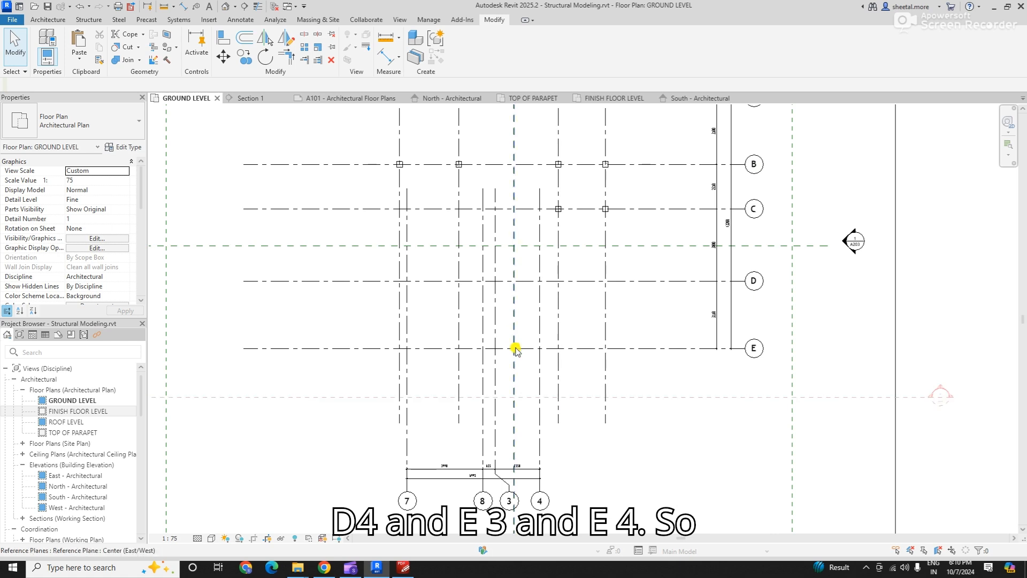
scroll(509, 335, "up", 1)
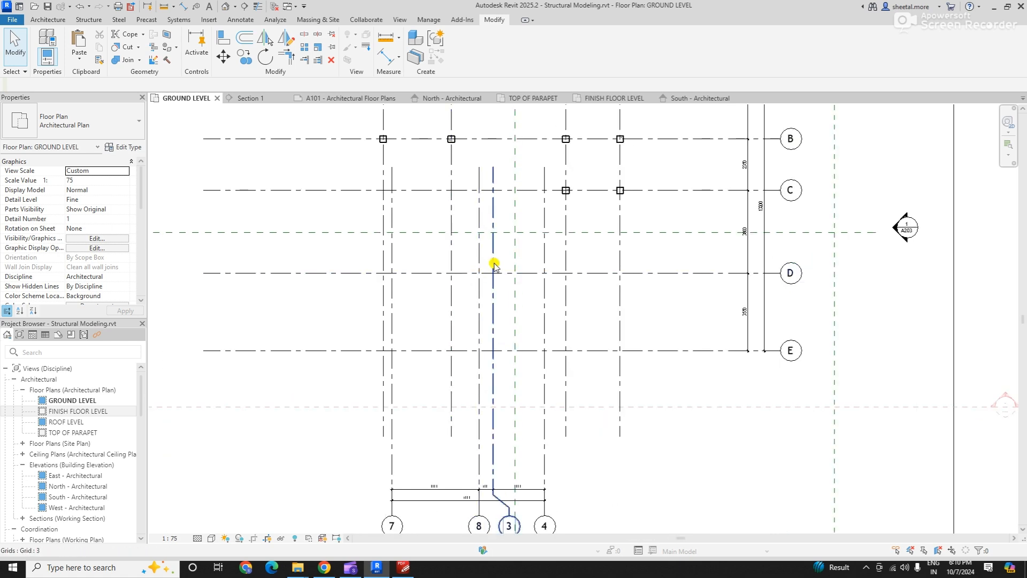
scroll(525, 383, "up", 3)
scroll(509, 332, "down", 2)
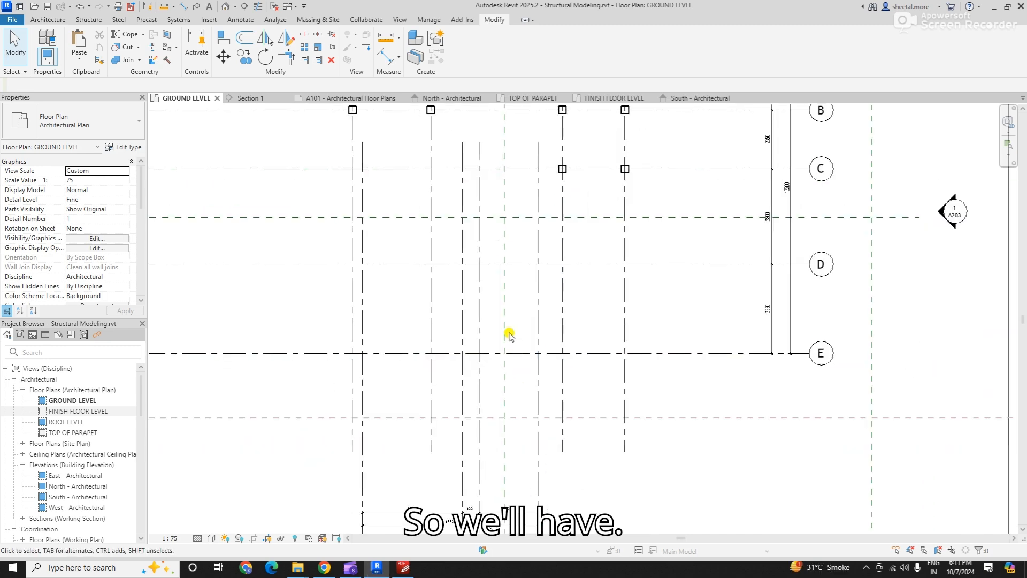
scroll(492, 340, "down", 2)
scroll(491, 284, "up", 2)
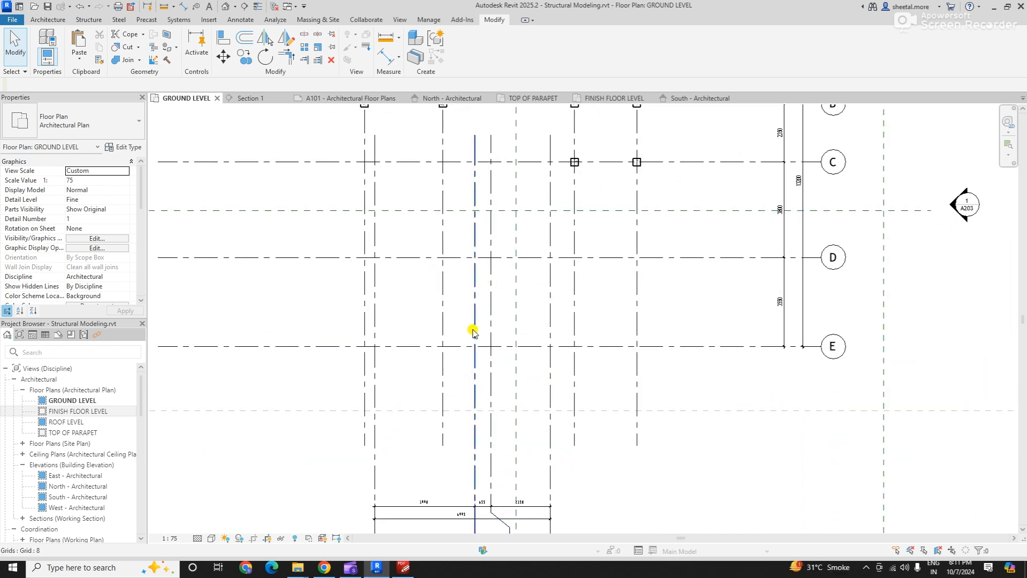
right_click(574, 159)
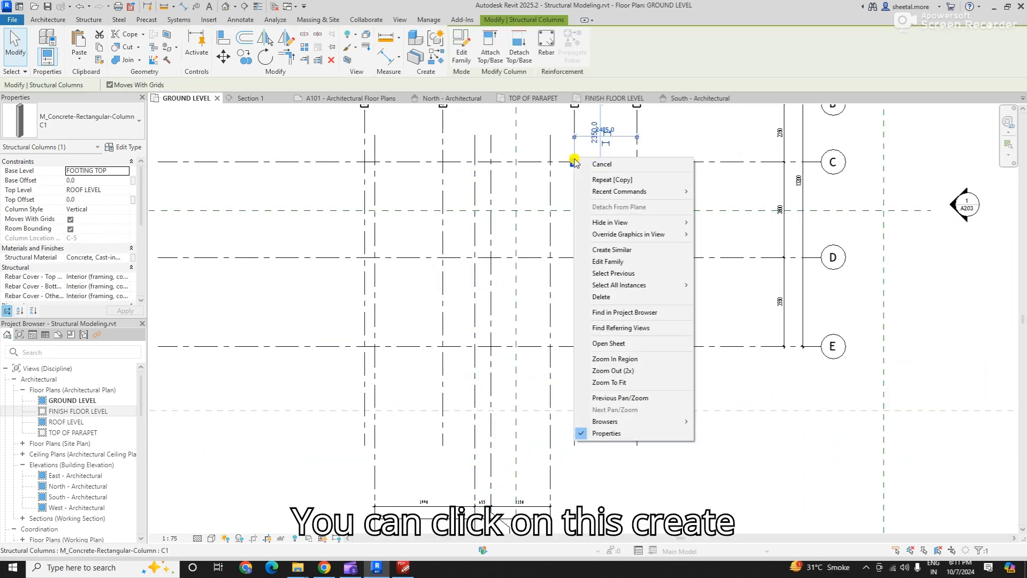
left_click(618, 252)
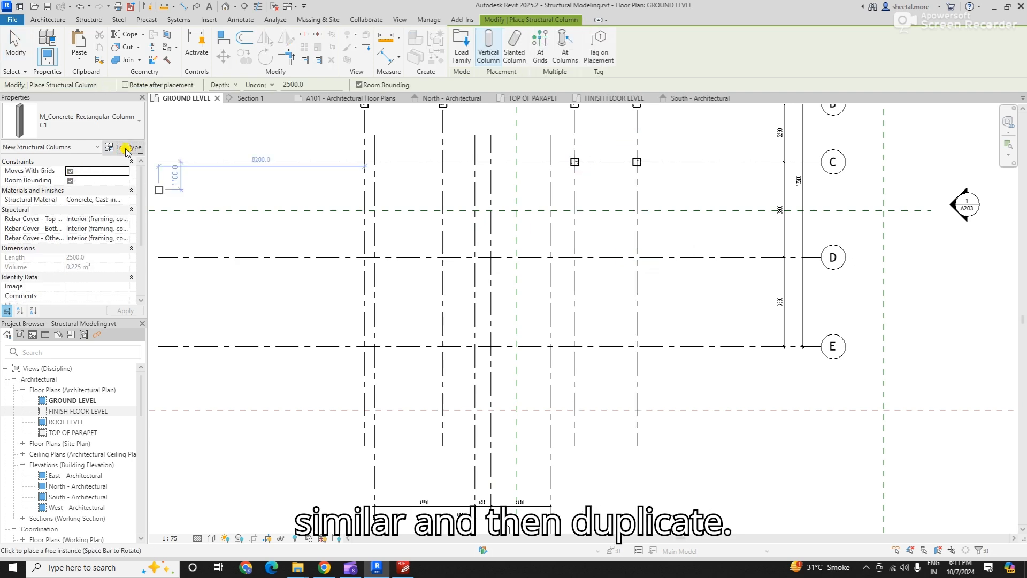
left_click(129, 147)
left_click(593, 149)
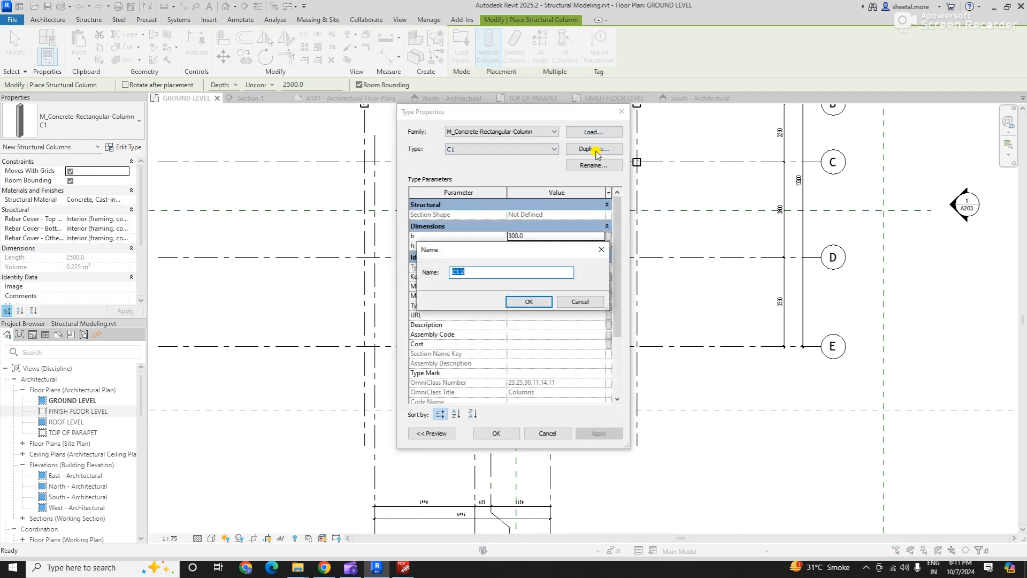
key("Escape")
key("Escape")
key("Escape")
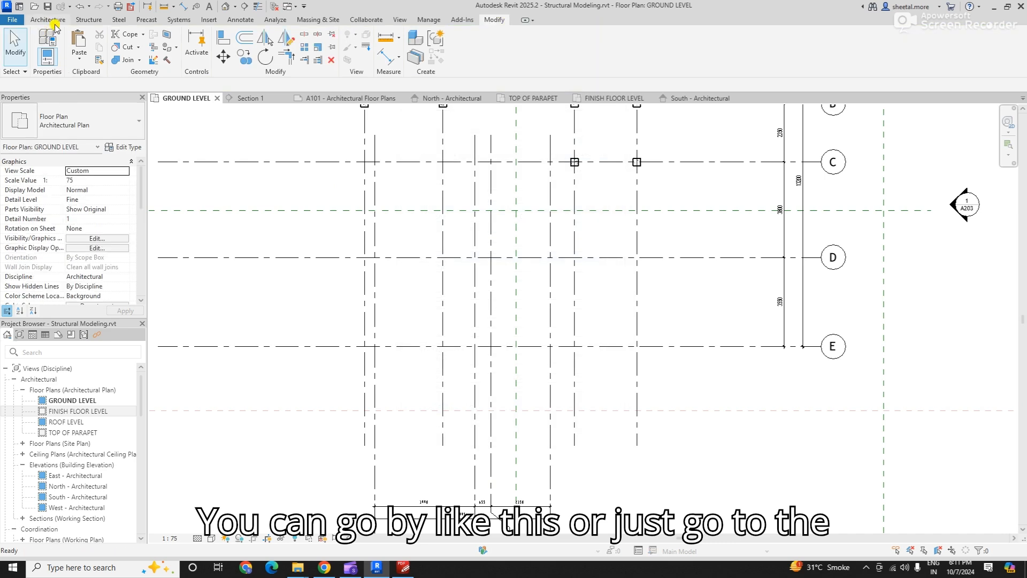
- Start a structural column and duplicate type C1 as C2 with b and h both set to 350
left_click(85, 20)
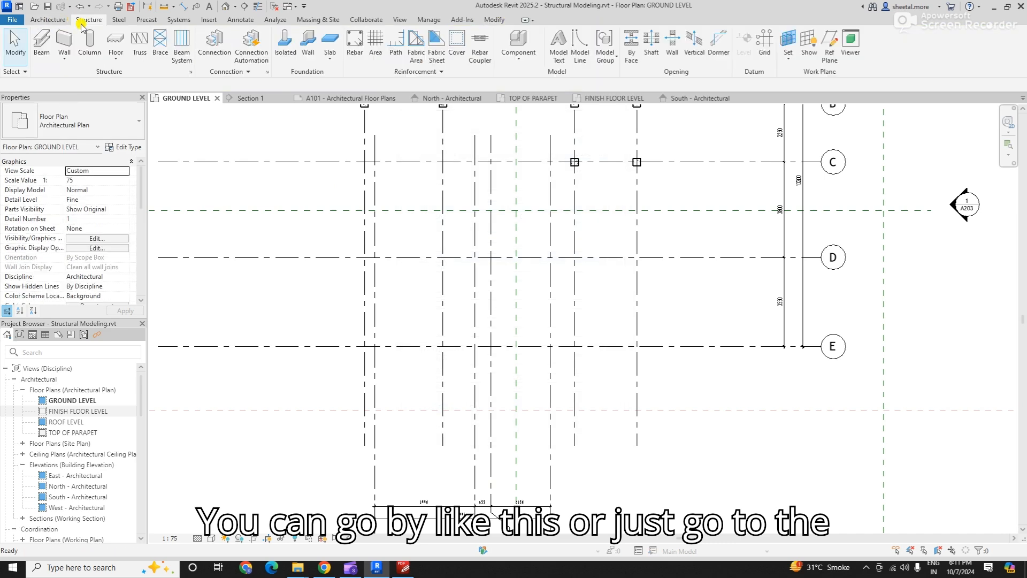
left_click(128, 147)
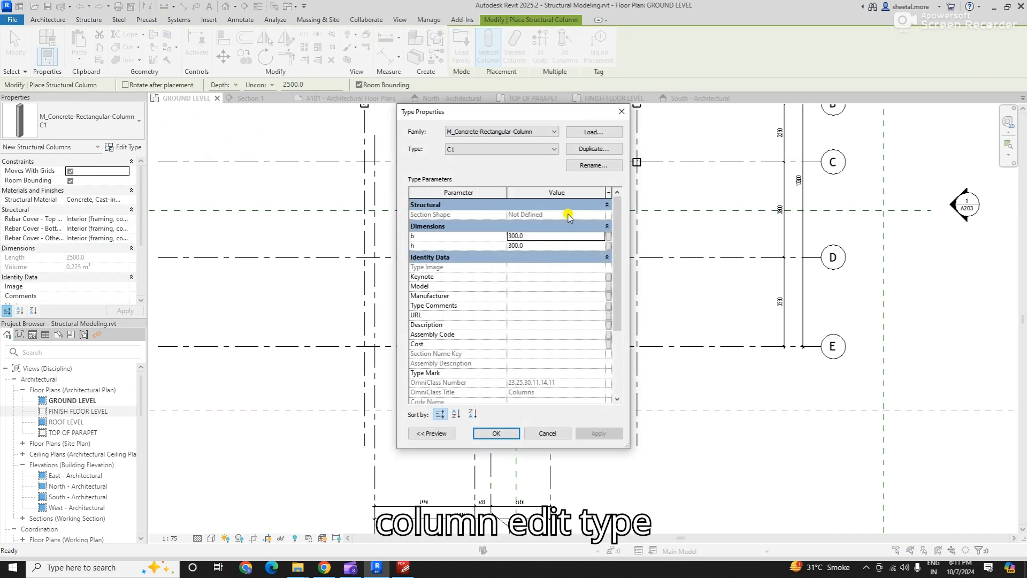
left_click(592, 149)
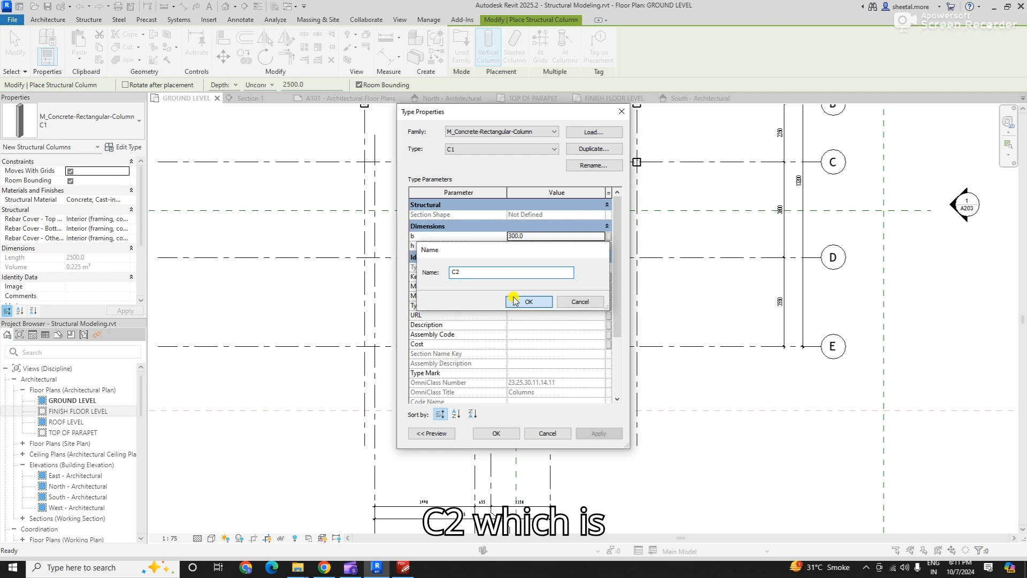
left_click(528, 301)
left_click(535, 235)
type("350")
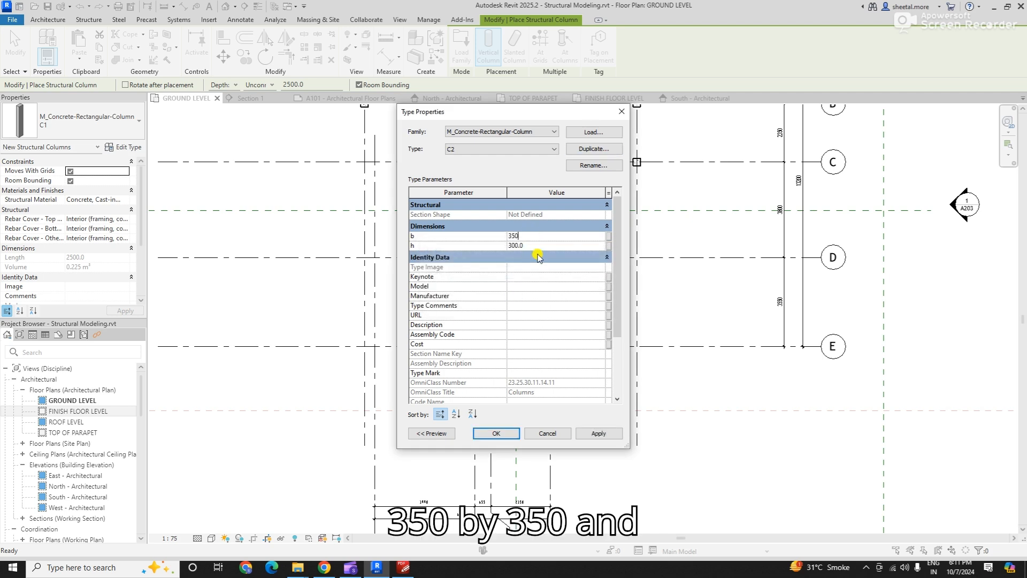
left_click(507, 433)
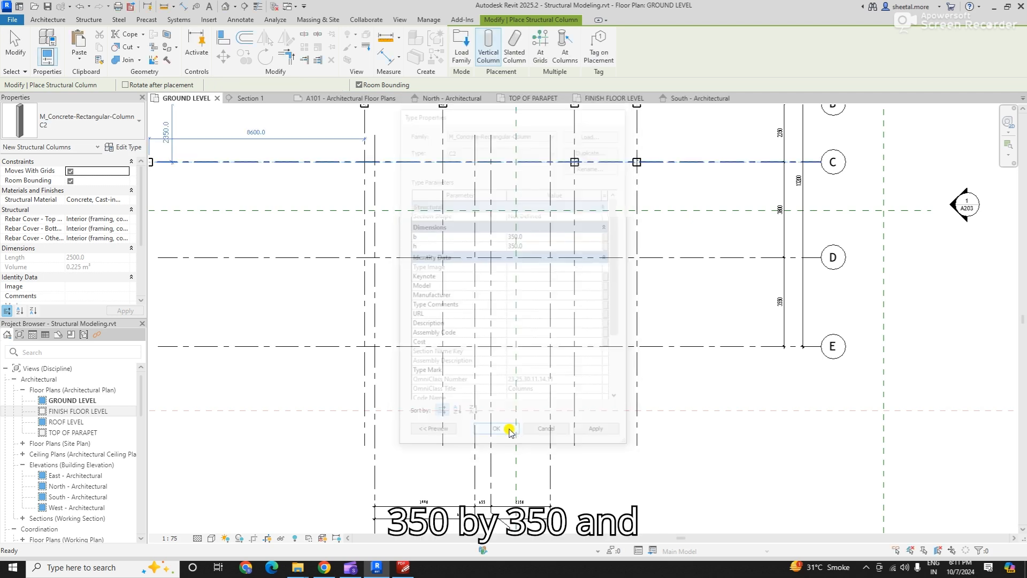
- Place C2 columns at grid E's intersections with grids 3 and 4 and end placement
scroll(638, 345, "down", 2)
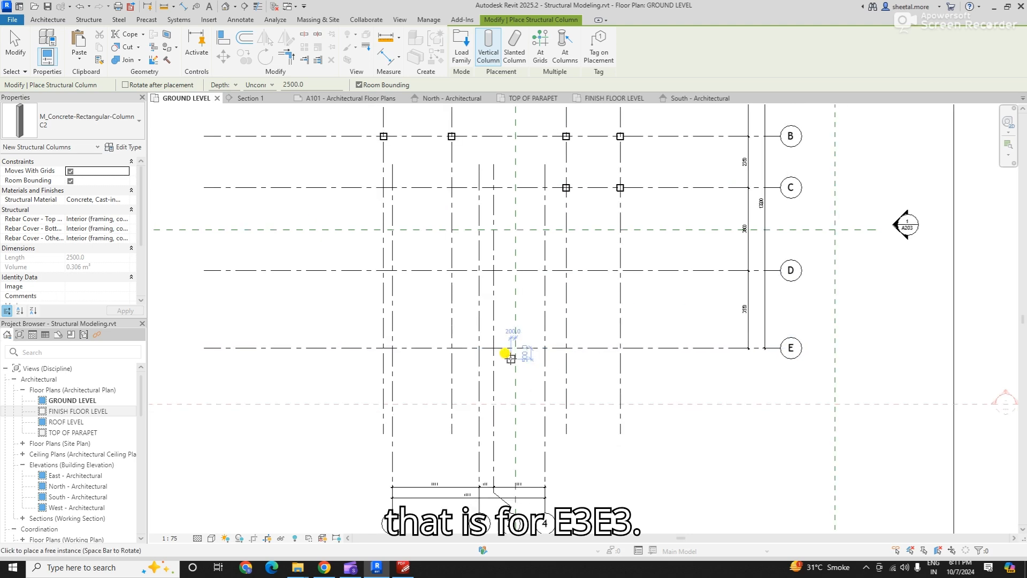
left_click(493, 335)
scroll(527, 337, "up", 1)
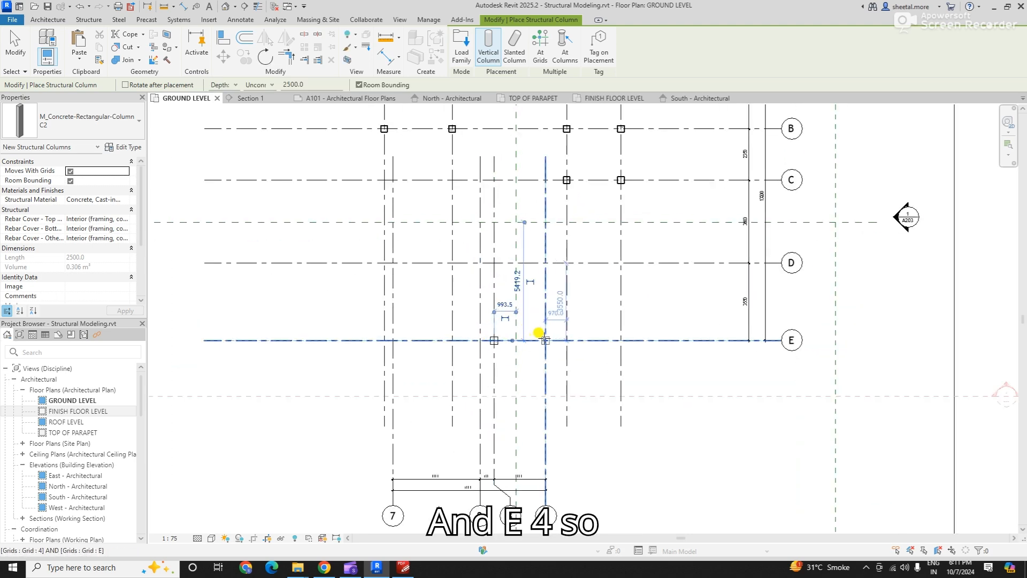
left_click(539, 337)
key("Escape")
key("Escape")
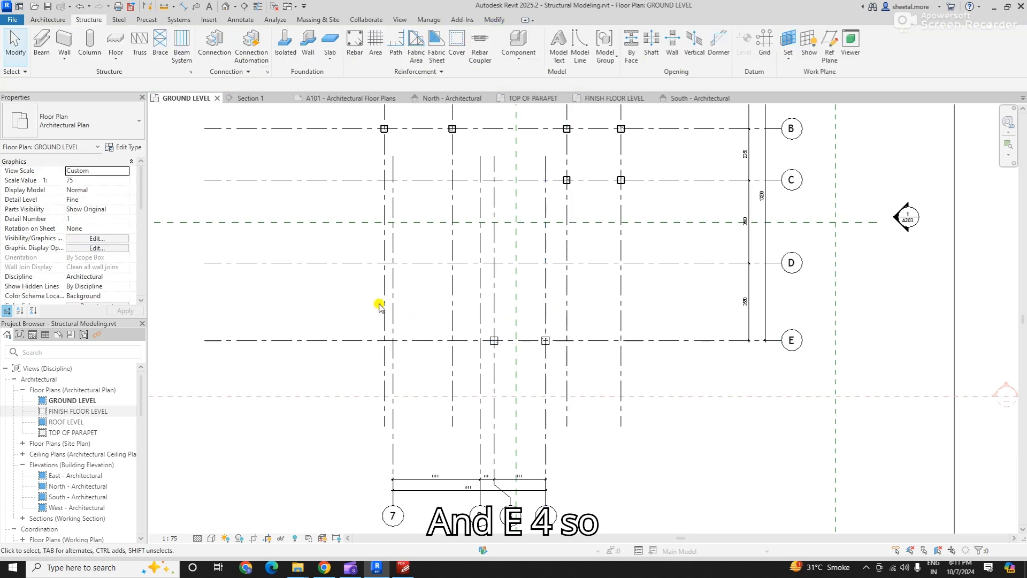
- Check the FINISH FLOOR LEVEL plan for the new grid E columns and return to the GROUND LEVEL plan
scroll(495, 344, "up", 1)
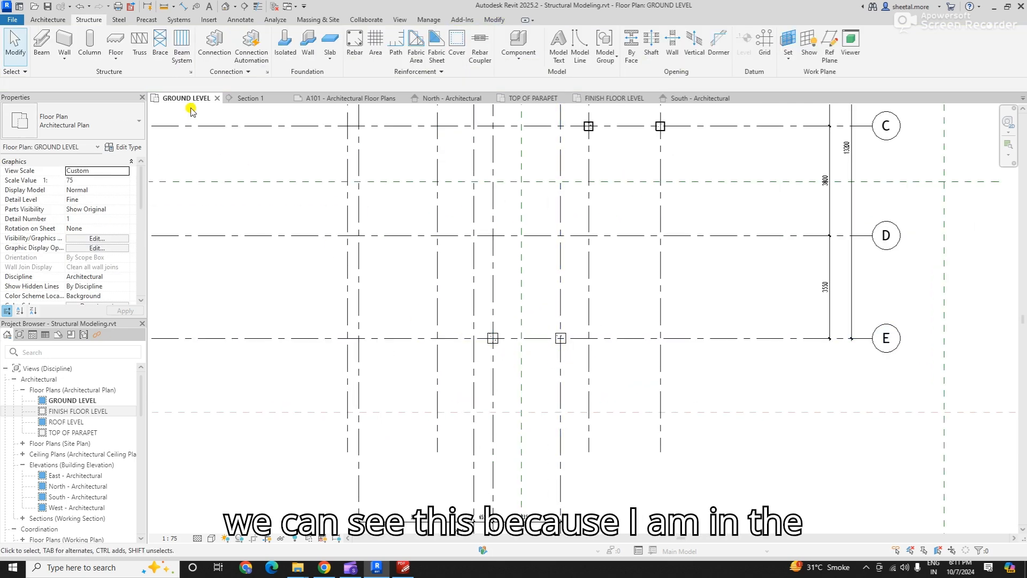
left_click(611, 99)
scroll(489, 282, "down", 3)
scroll(496, 291, "up", 3)
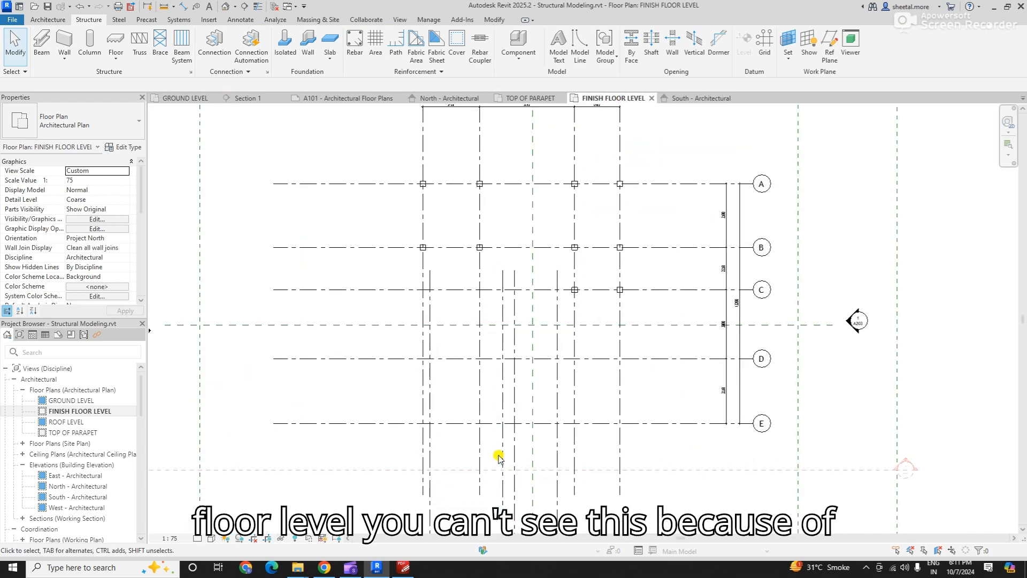
left_click(184, 99)
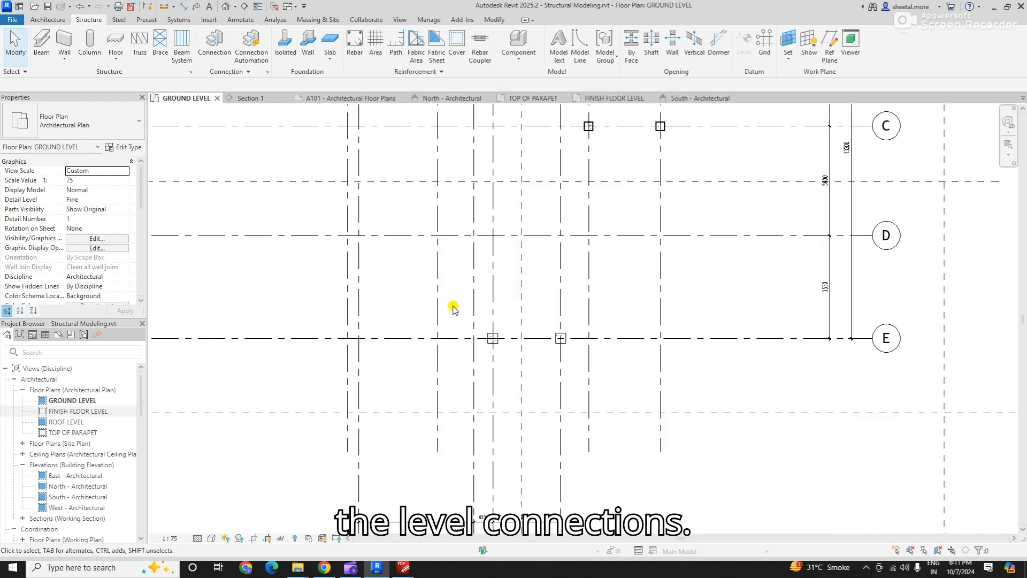
- Set both grid E columns' top level to ROOF LEVEL, base level to FOOTING TOP and base offset to 0
left_click_drag(454, 305, 609, 375)
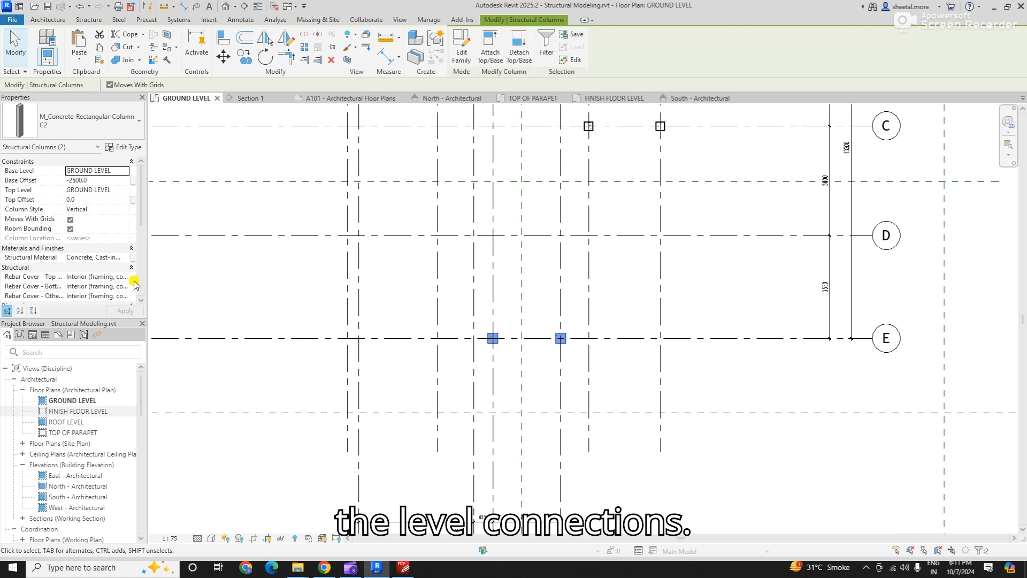
left_click(124, 191)
left_click(109, 239)
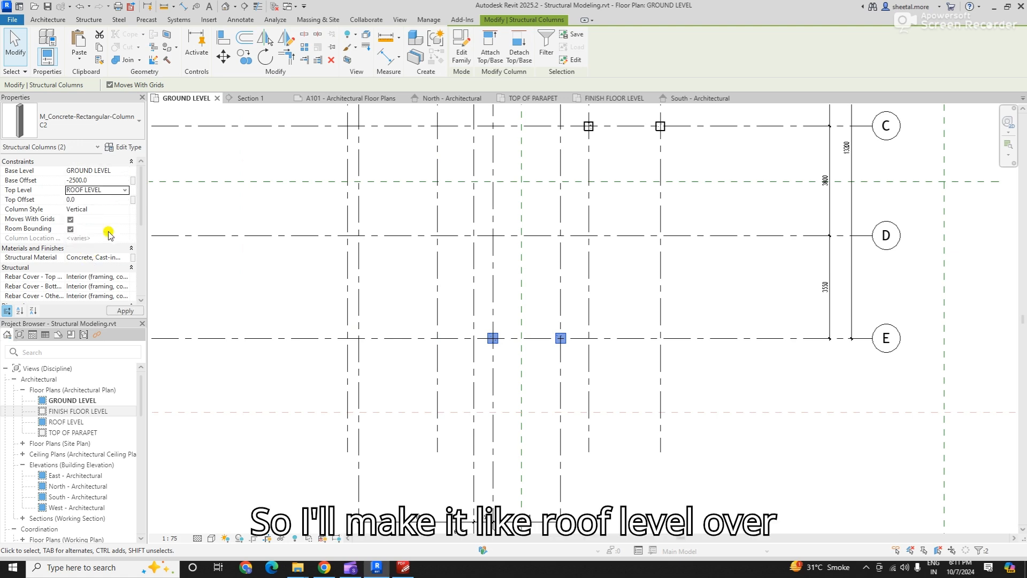
left_click(124, 171)
left_click(92, 190)
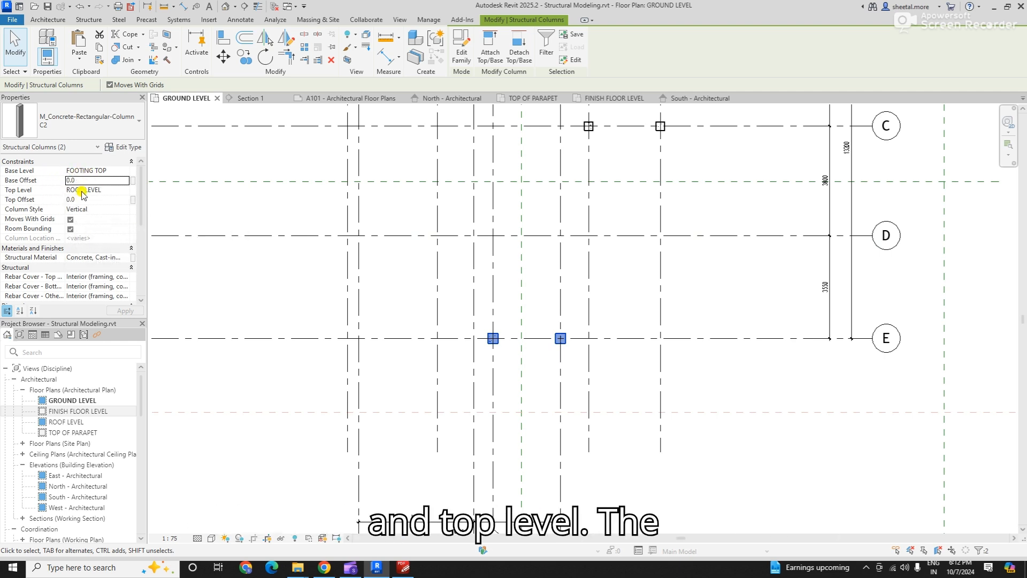
left_click(616, 397)
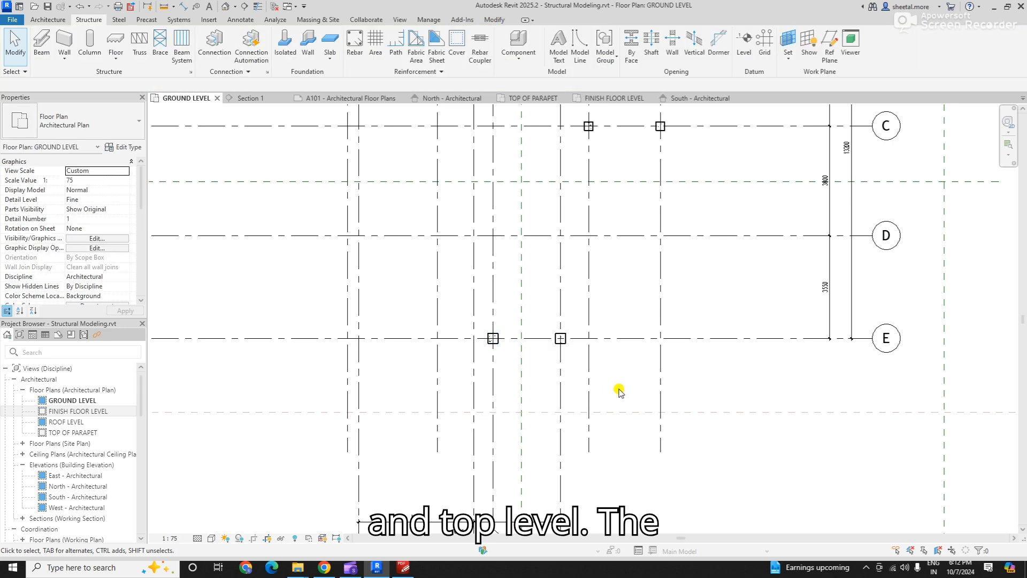
- Start a structural column and duplicate type C2 as C3 with h set to 250
scroll(562, 233, "up", 1)
left_click(89, 38)
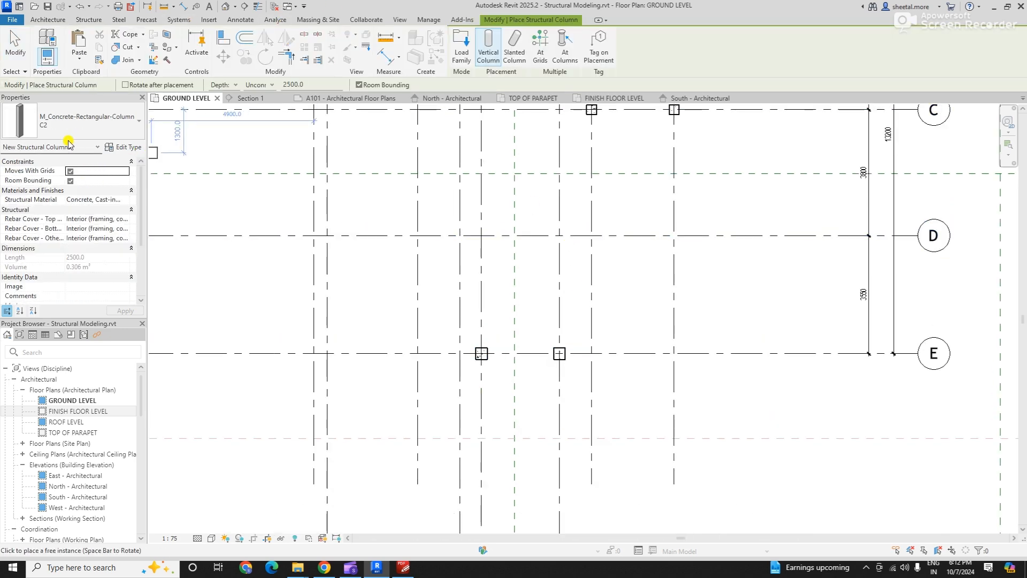
left_click(123, 147)
left_click(595, 148)
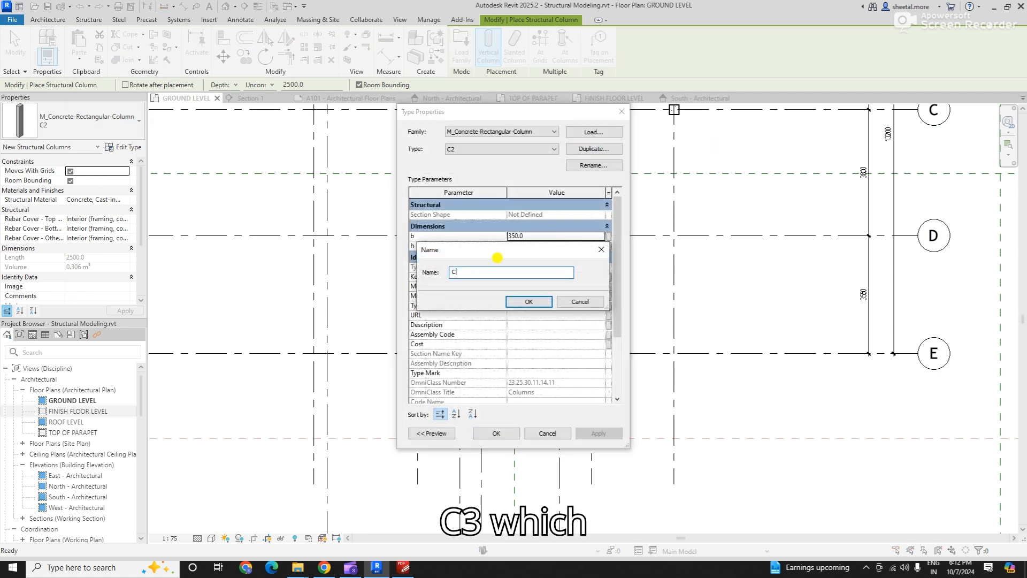
key("Return")
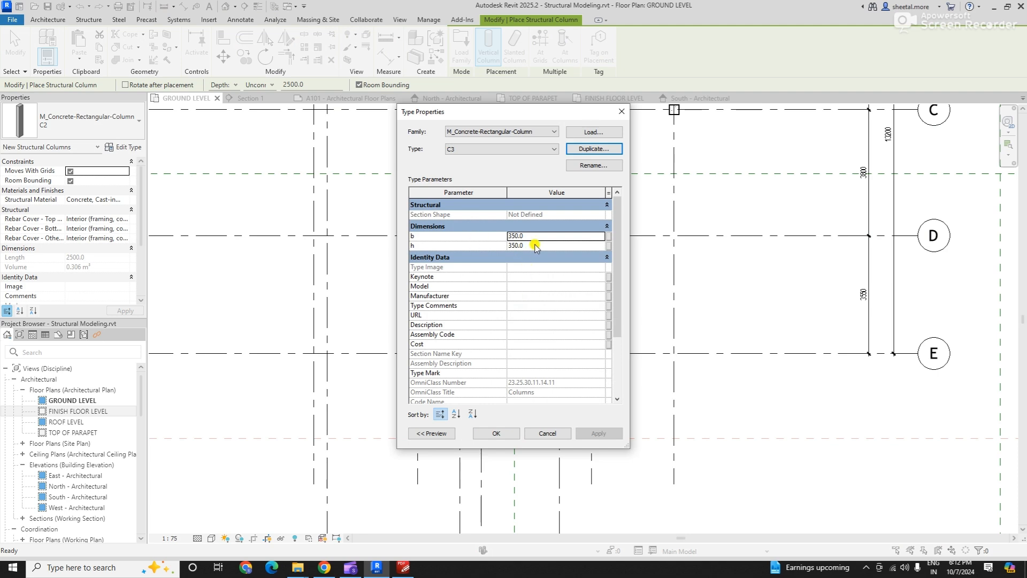
left_click(536, 246)
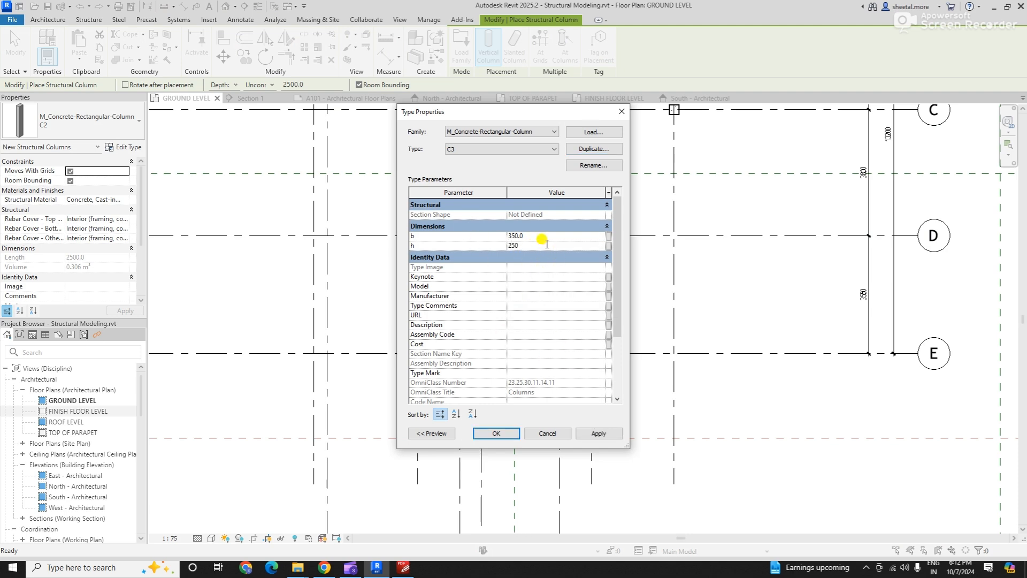
left_click(496, 433)
- Place C3 columns at grid D's intersections with grids 3 and 4 and end placement
scroll(493, 297, "up", 2)
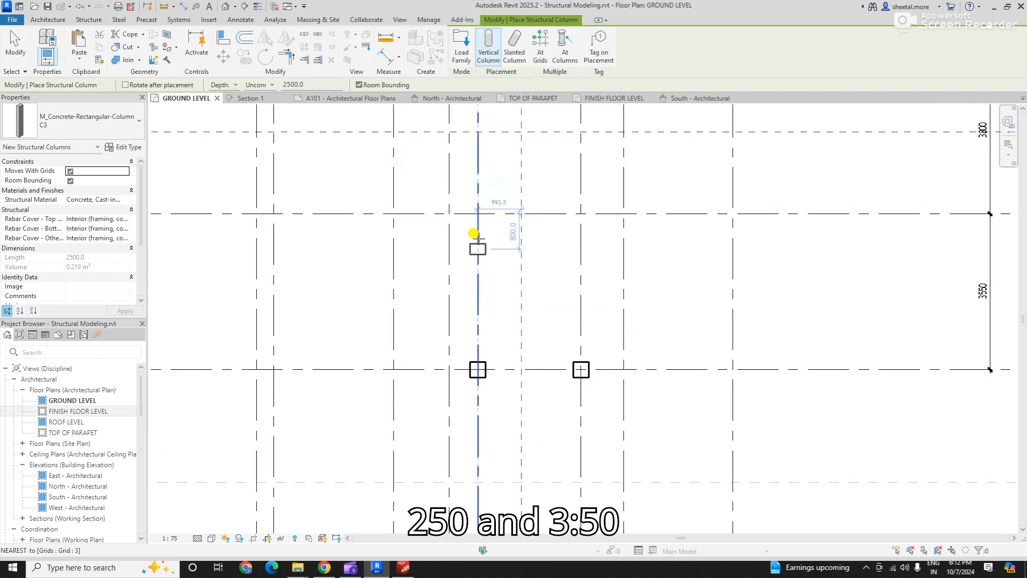
scroll(472, 217, "up", 1)
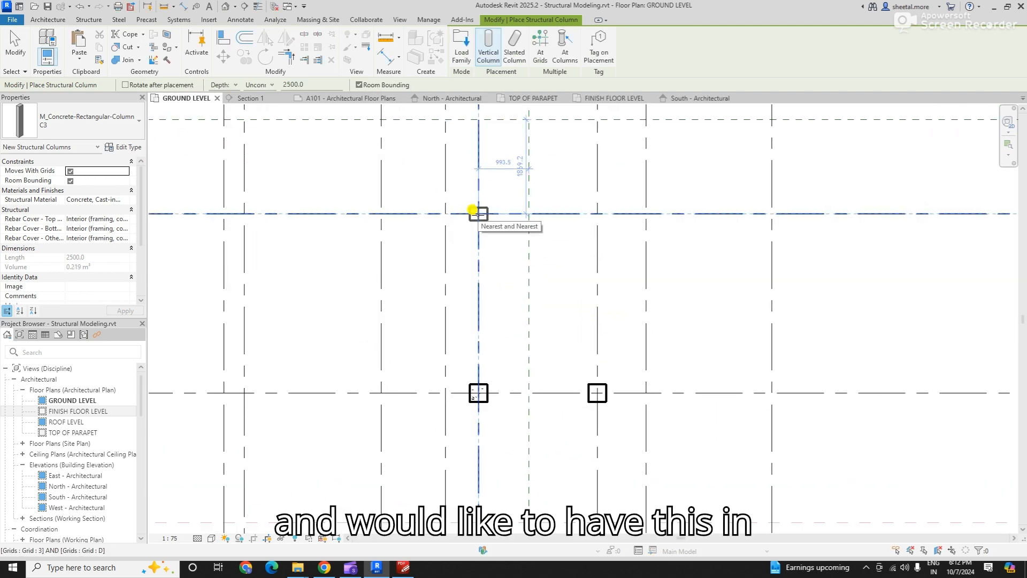
left_click(472, 210)
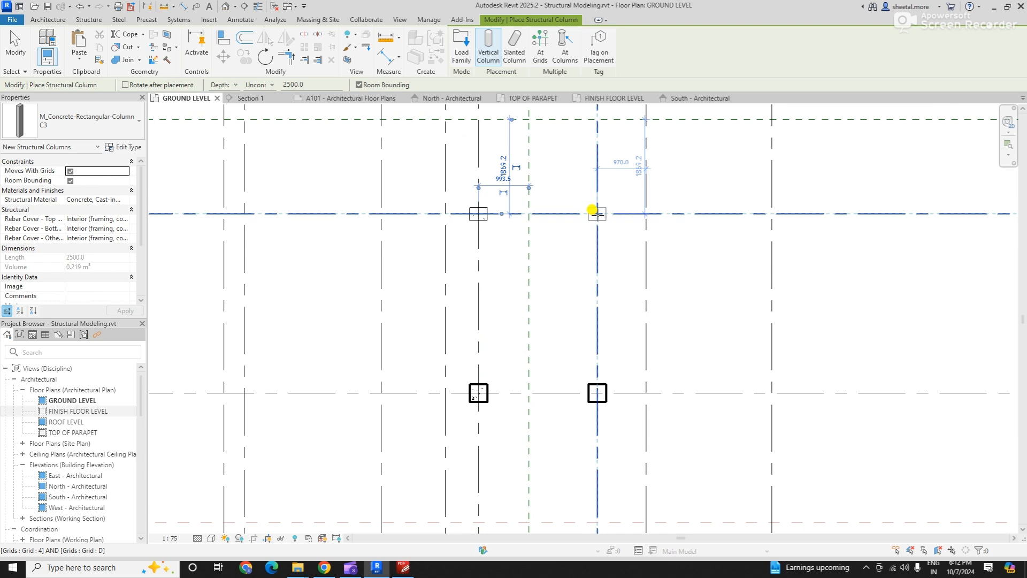
left_click(592, 209)
scroll(500, 328, "down", 2)
key("Escape")
key("Escape")
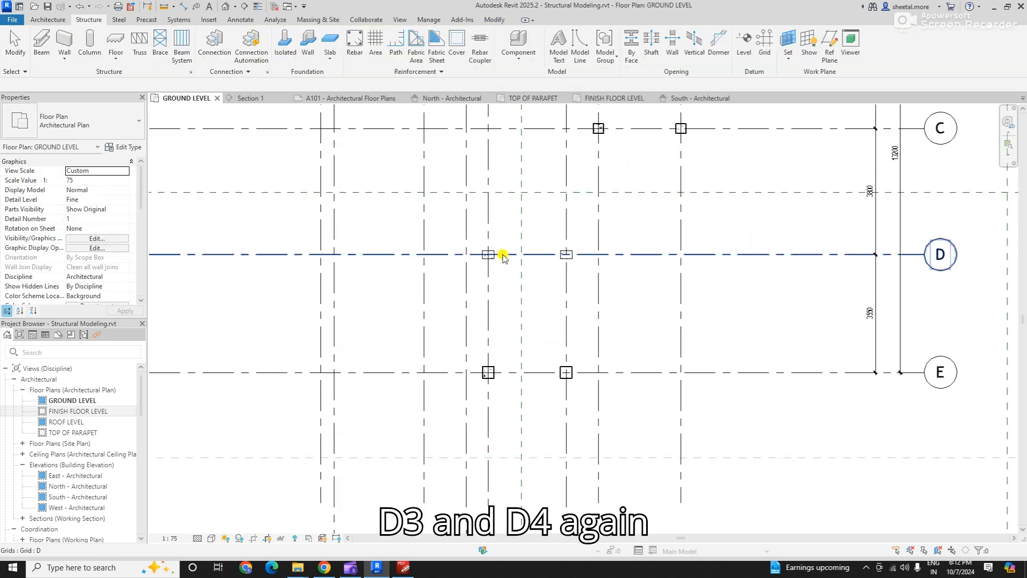
- Set both grid D columns' top level to ROOF LEVEL, base offset to 0 and base level to FOOTING TOP
left_click_drag(445, 225, 634, 298)
left_click(124, 190)
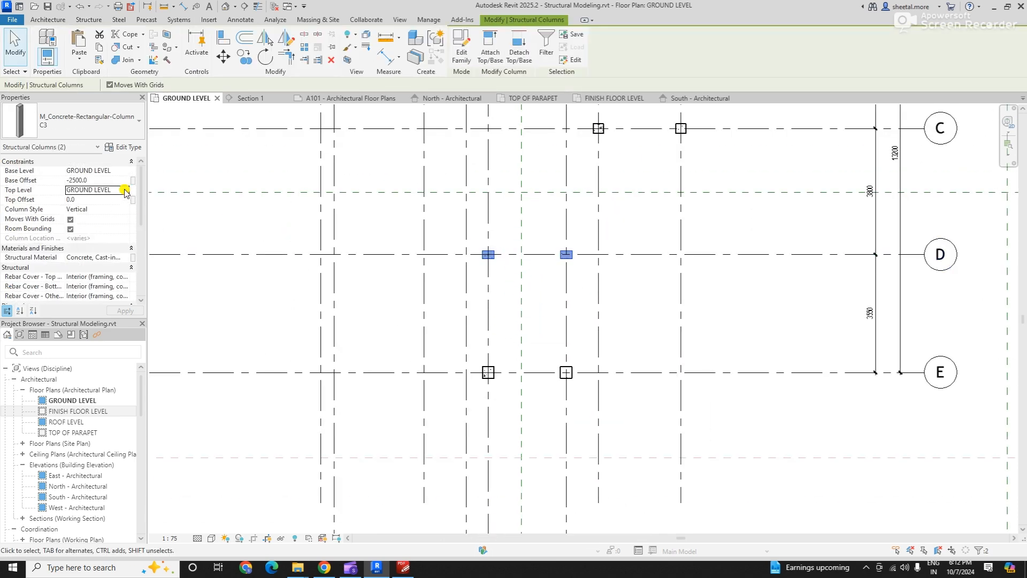
left_click(124, 190)
left_click(104, 234)
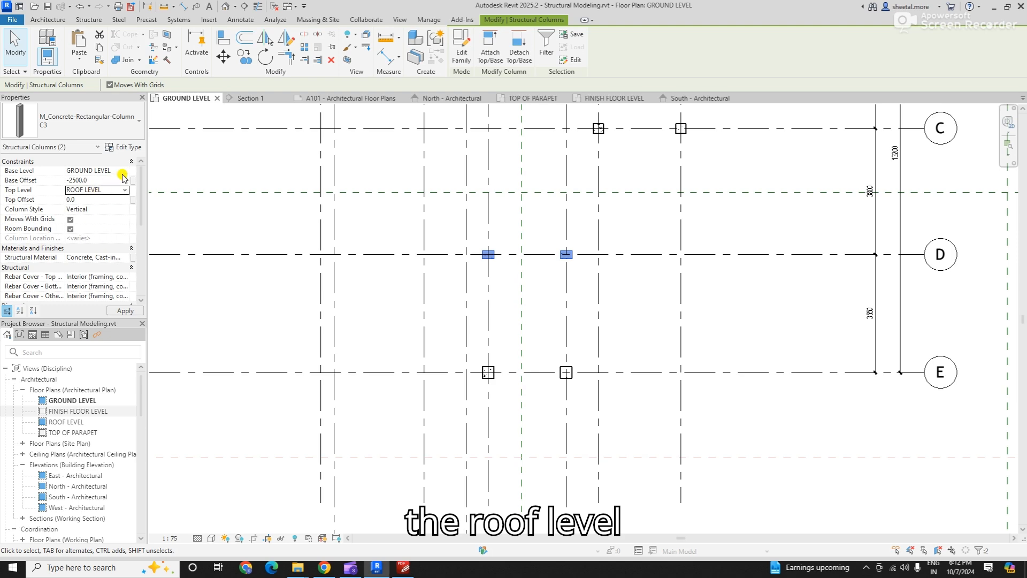
left_click(123, 180)
type("0")
left_click(129, 172)
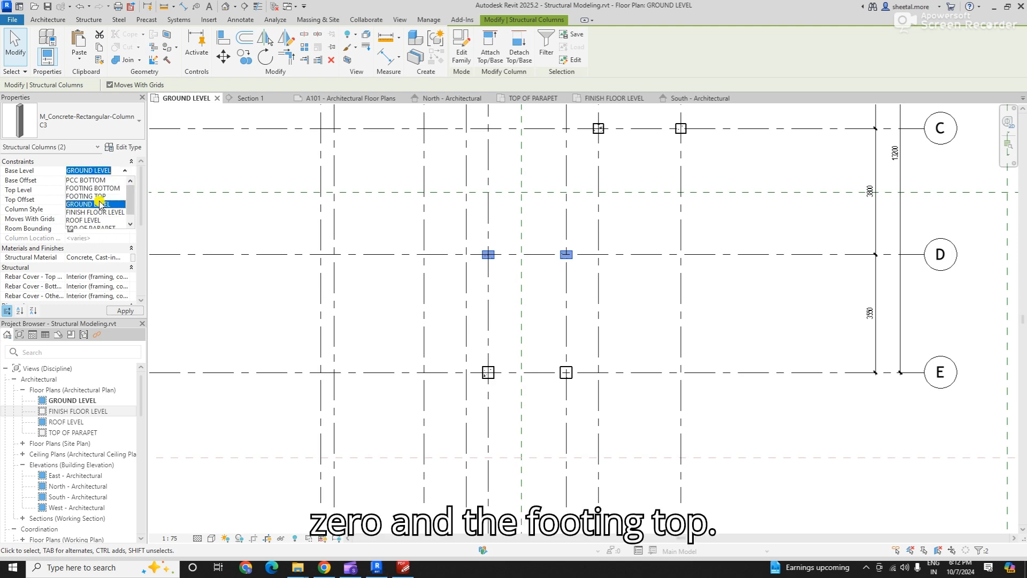
left_click(94, 206)
left_click(640, 317)
scroll(411, 440, "down", 5)
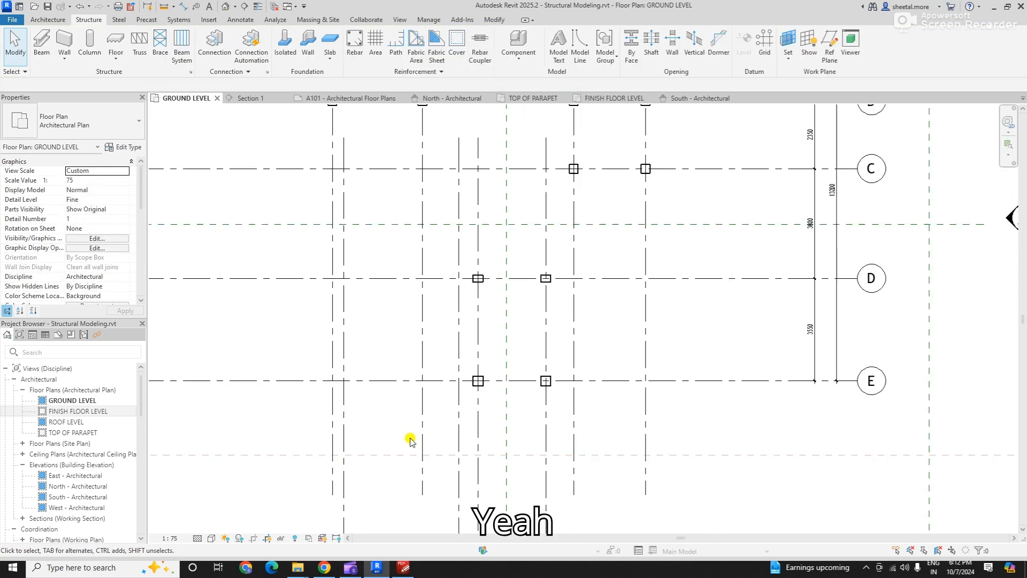
- Compare the columns on grids A to E with the PDF foundation plan, and return to the GROUND LEVEL plan in Revit
scroll(444, 249, "up", 2)
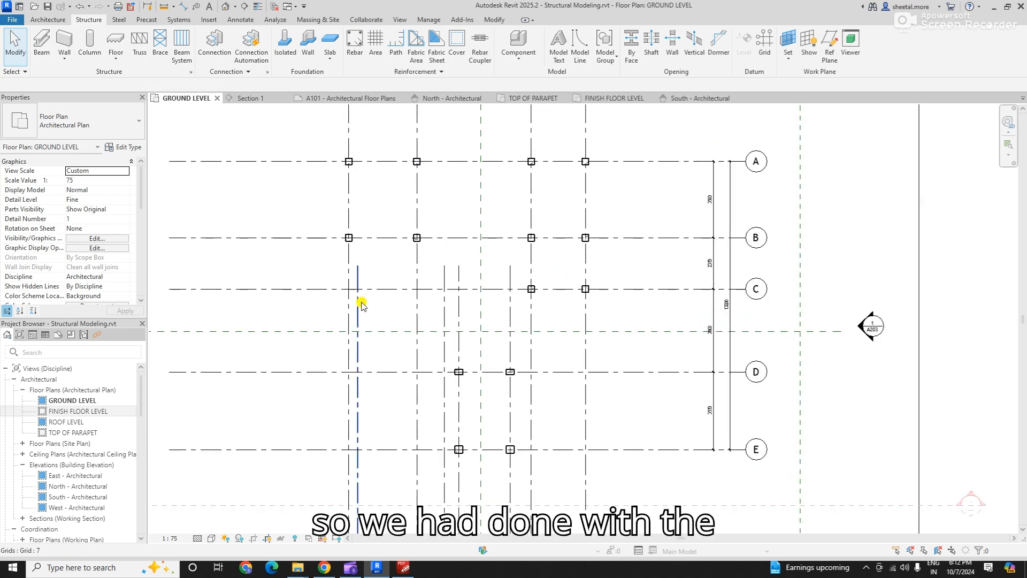
key("alt+Tab")
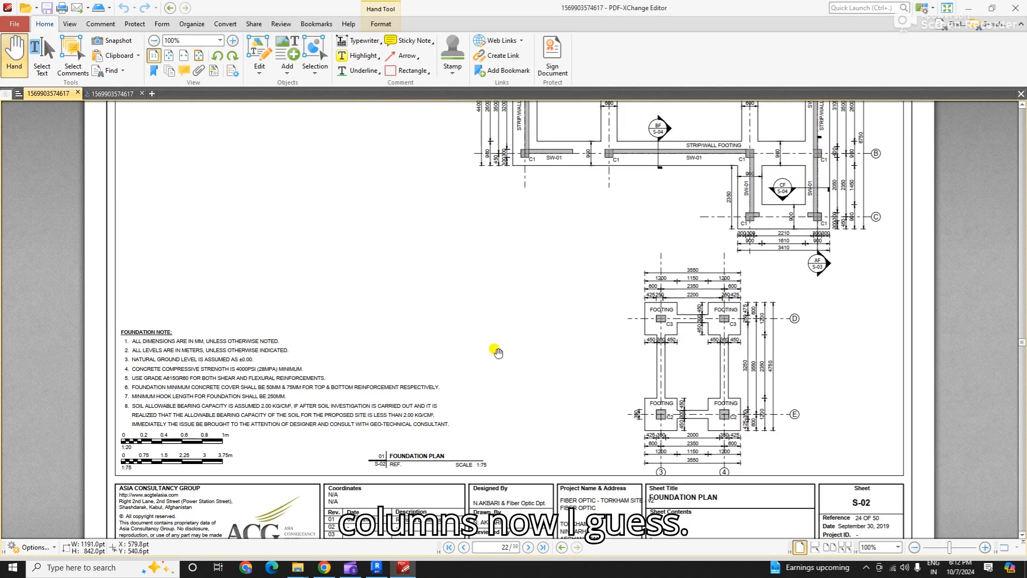
scroll(496, 351, "down", 2, "ctrl")
key("alt+Tab")
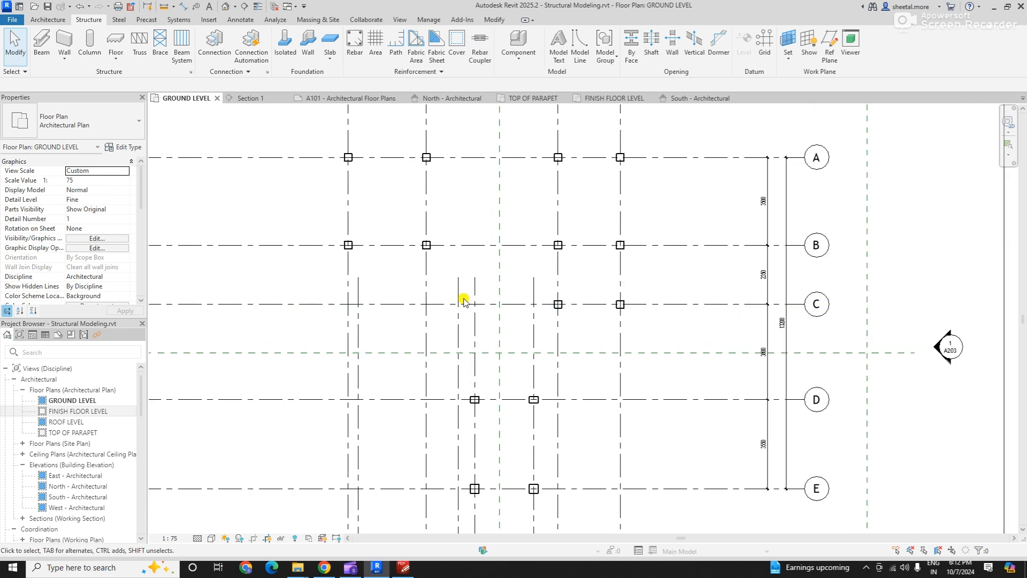
scroll(328, 140, "up", 2)
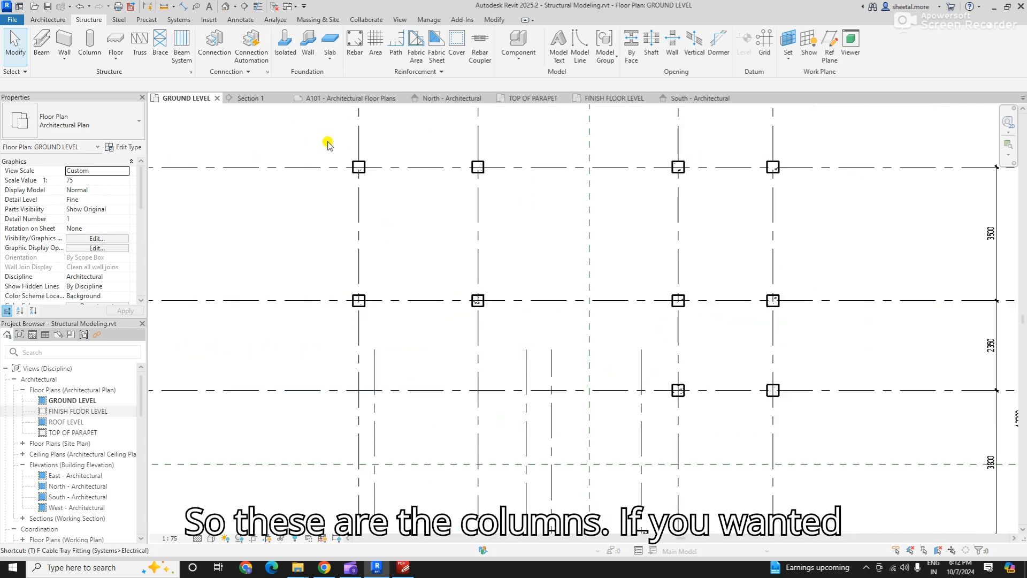
key("g")
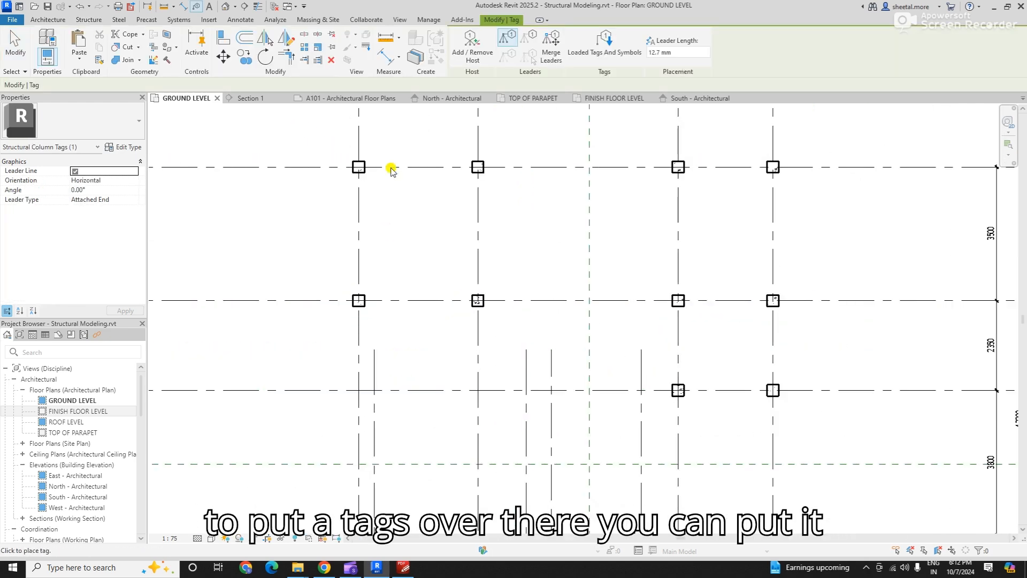
key("Escape")
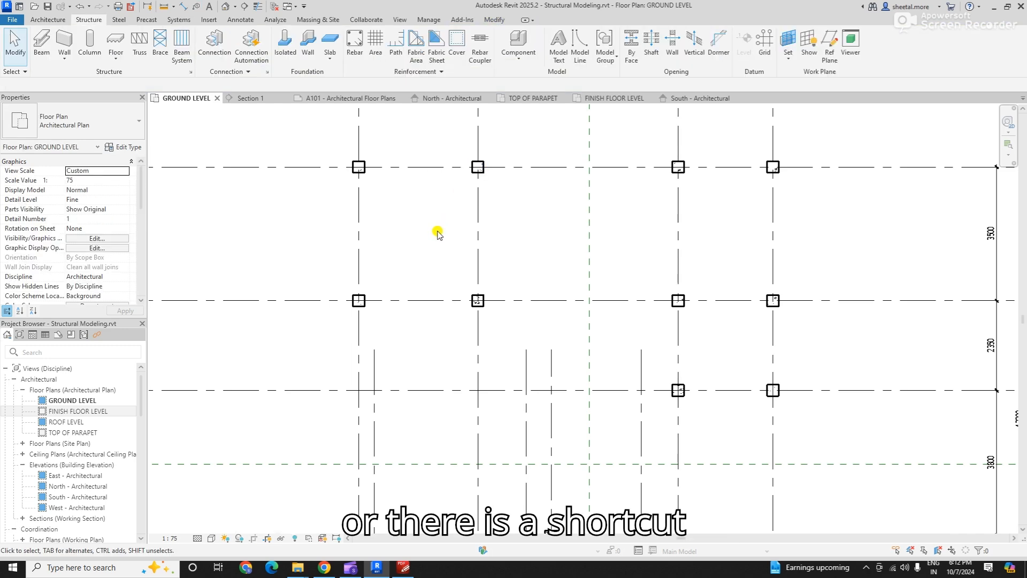
scroll(436, 228, "down", 1)
- Start Tag All Not Tagged for all objects in the current view and include the Structural Column Tags category
left_click(241, 20)
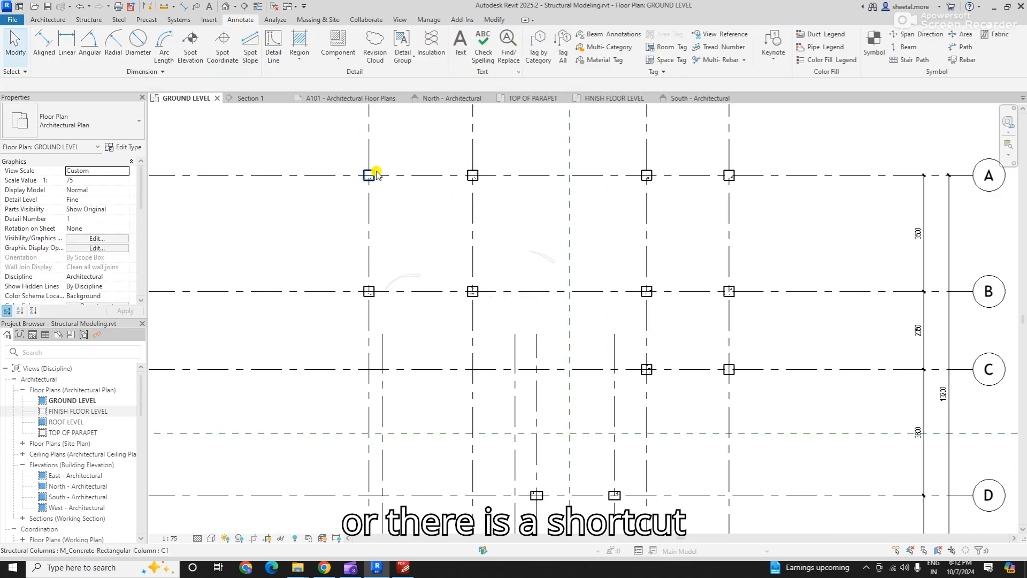
scroll(434, 192, "down", 1)
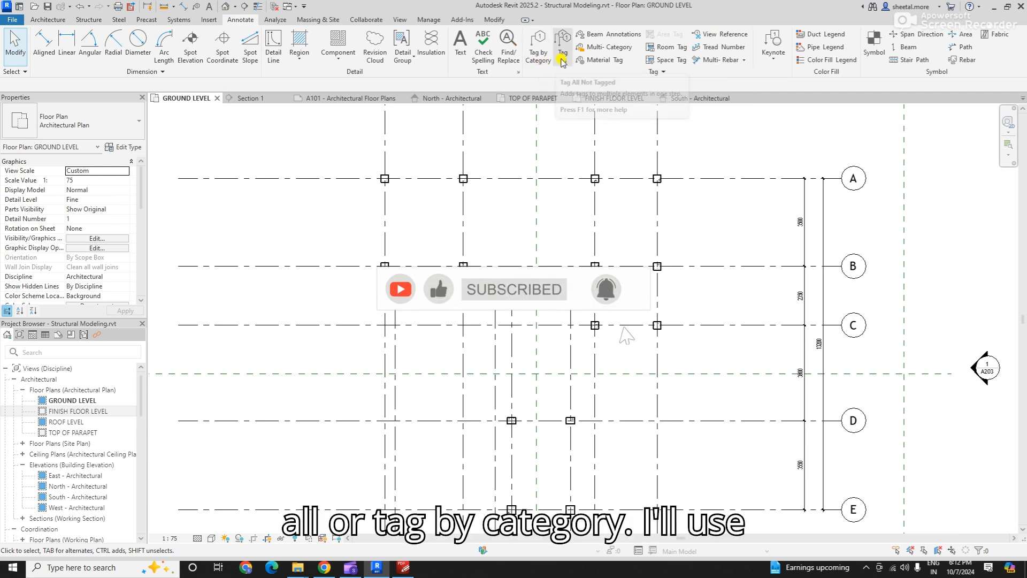
left_click(602, 47)
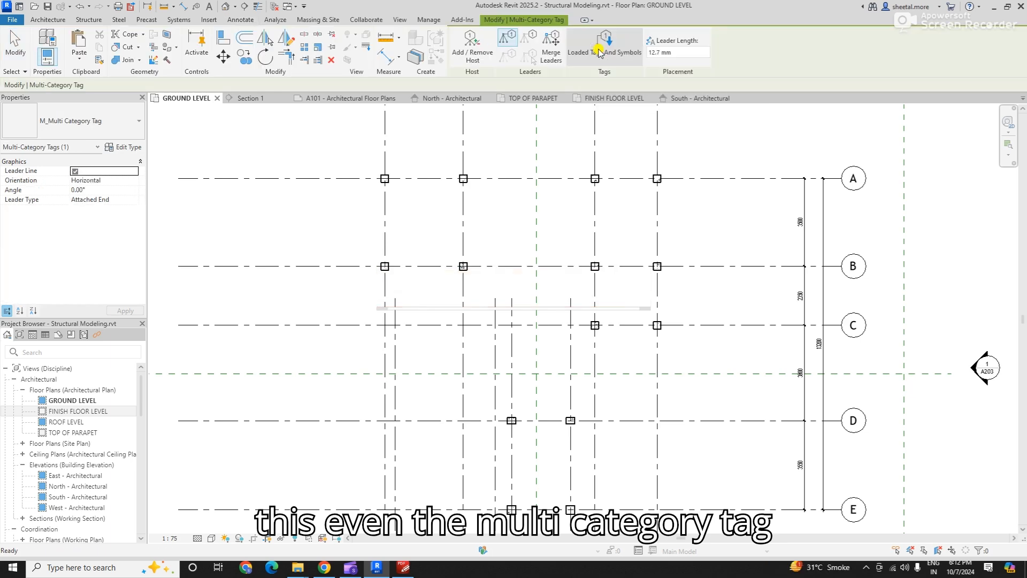
key("Escape")
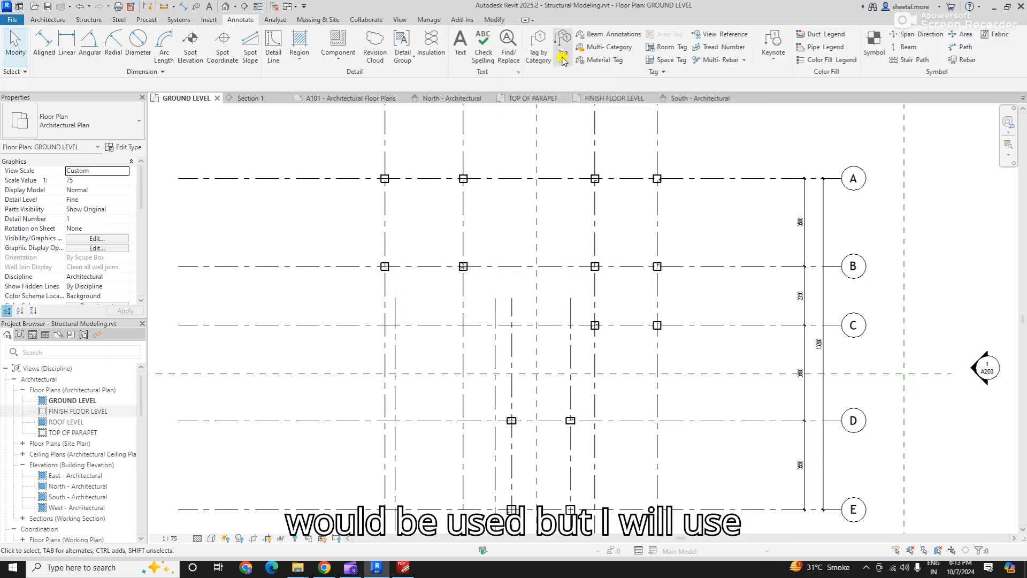
left_click(563, 52)
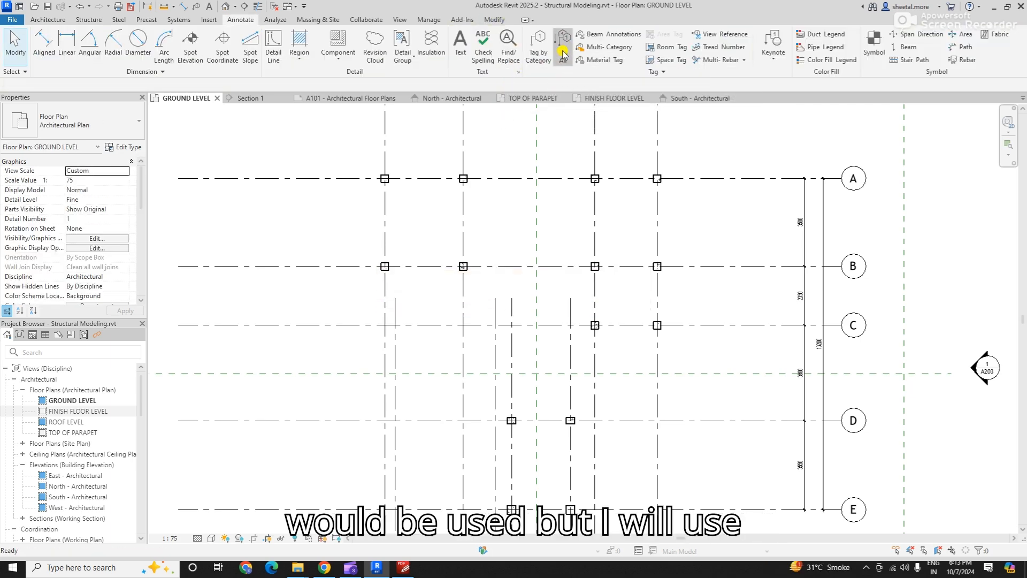
scroll(456, 335, "down", 1)
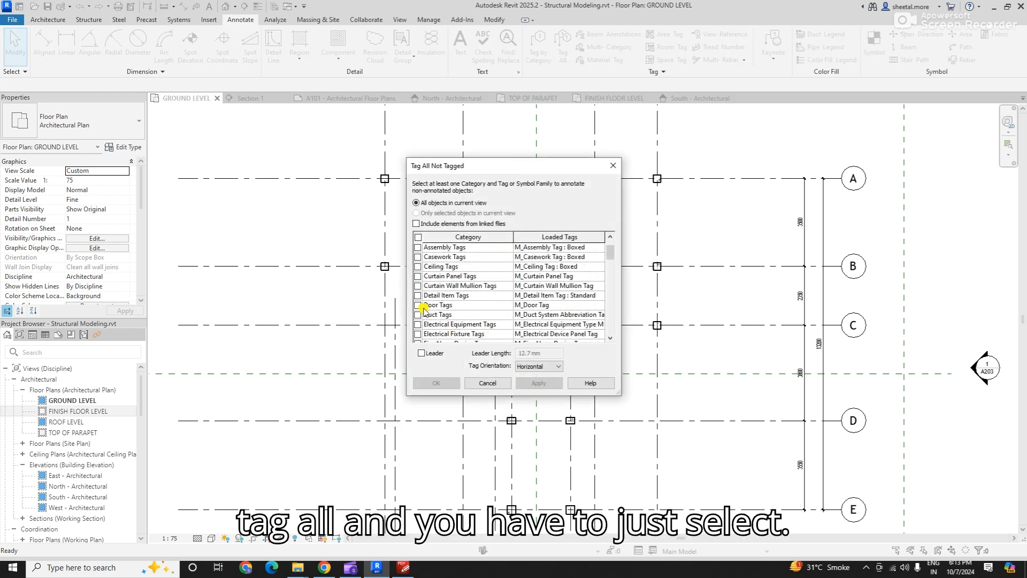
scroll(439, 261, "down", 5)
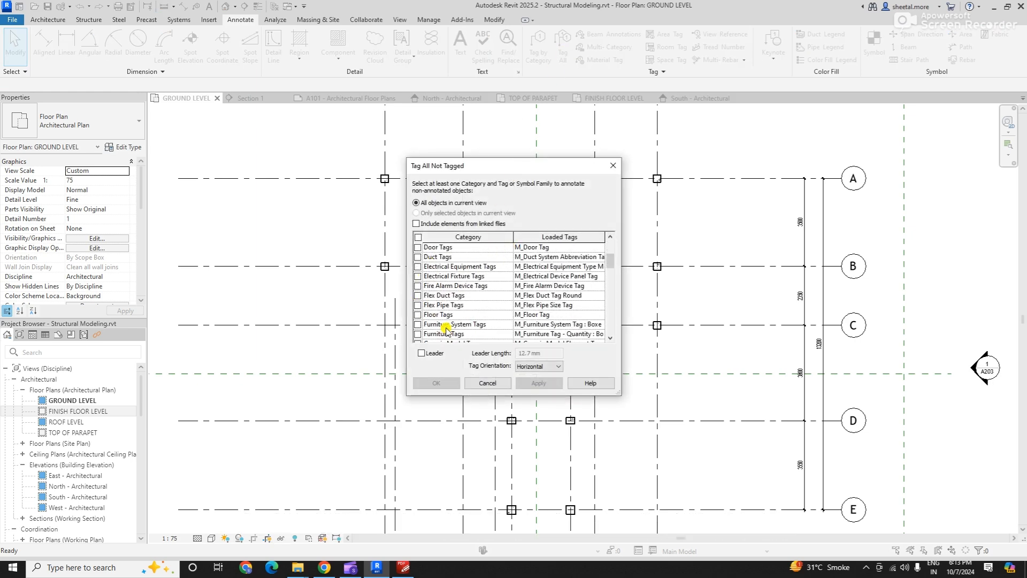
scroll(442, 329, "down", 1)
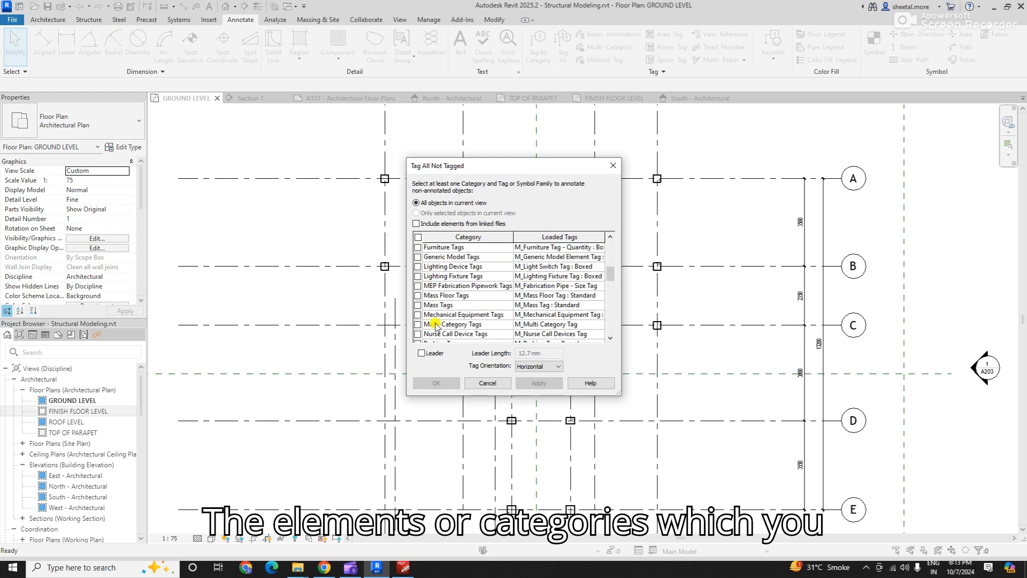
scroll(434, 305, "down", 2)
scroll(430, 326, "down", 4)
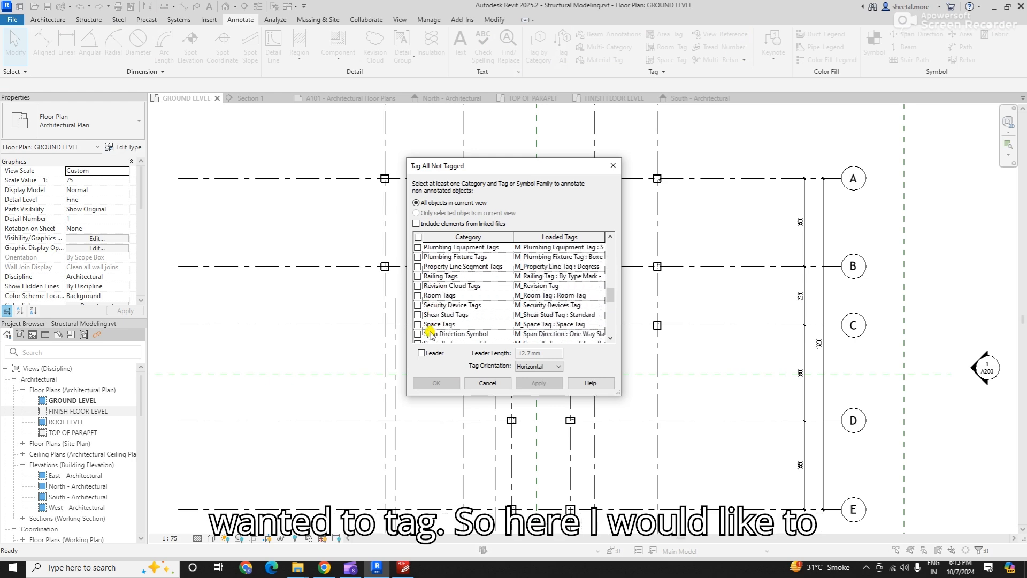
scroll(430, 329, "down", 3)
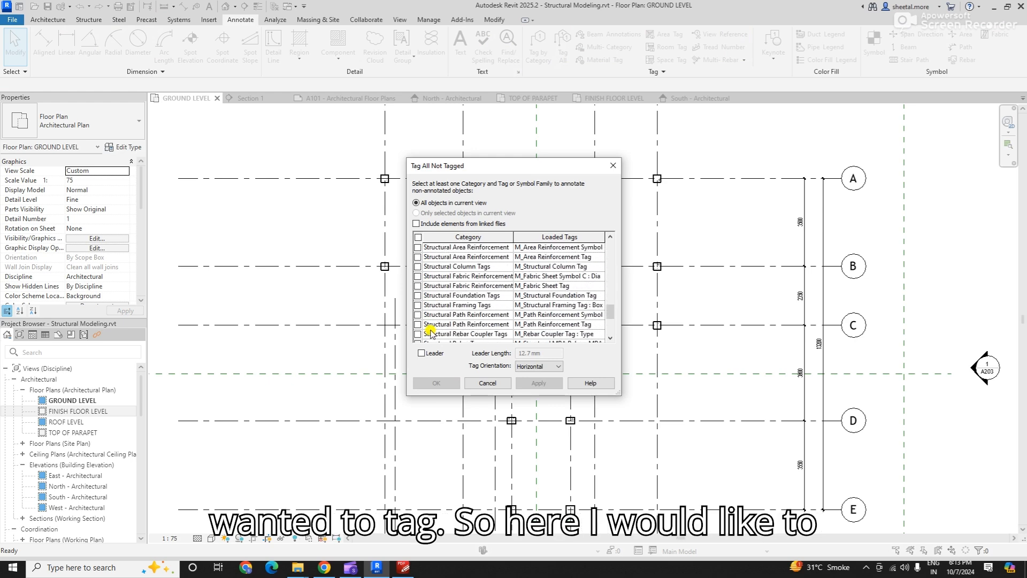
left_click(418, 266)
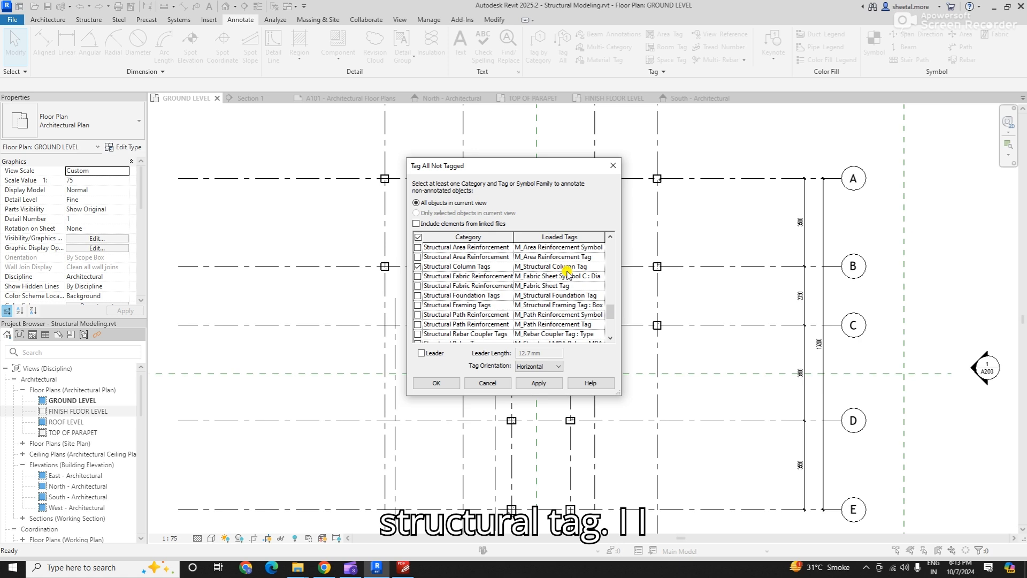
- Tag all structural columns in the view with M_Structural Column Tag, without leaders and in horizontal orientation
left_click(599, 268)
left_click(578, 276)
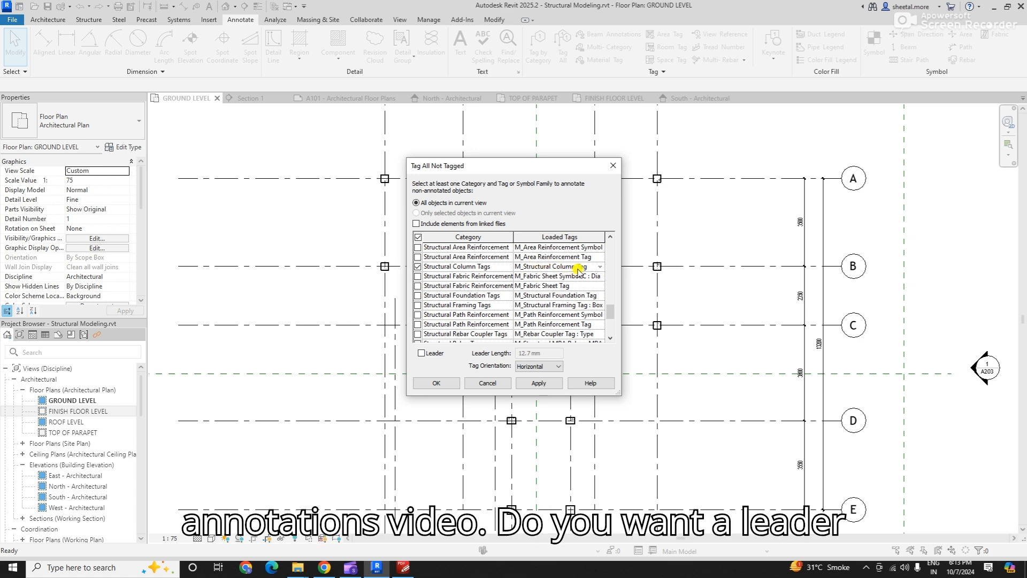
left_click(422, 353)
key("Tab")
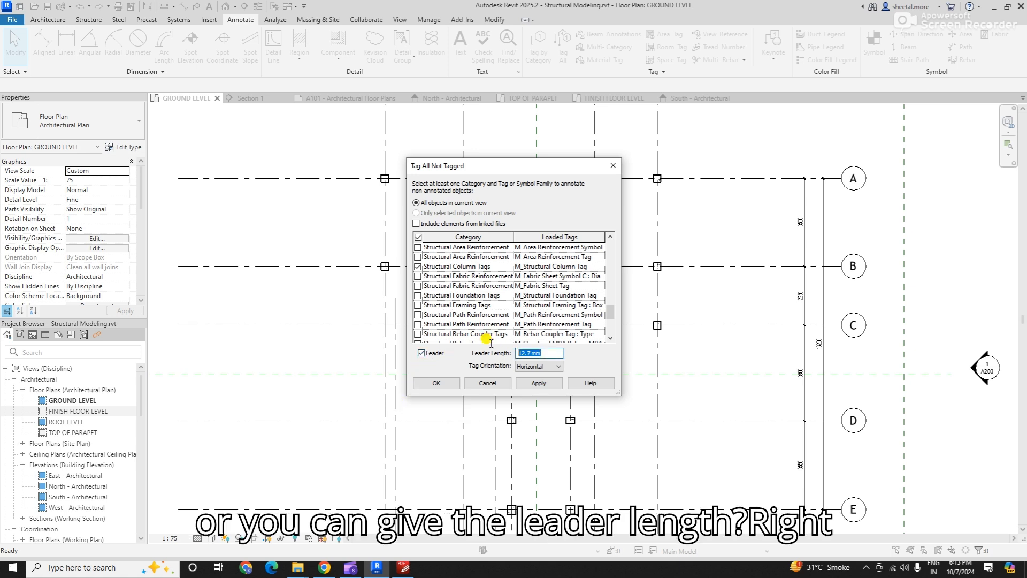
left_click(422, 353)
left_click(526, 367)
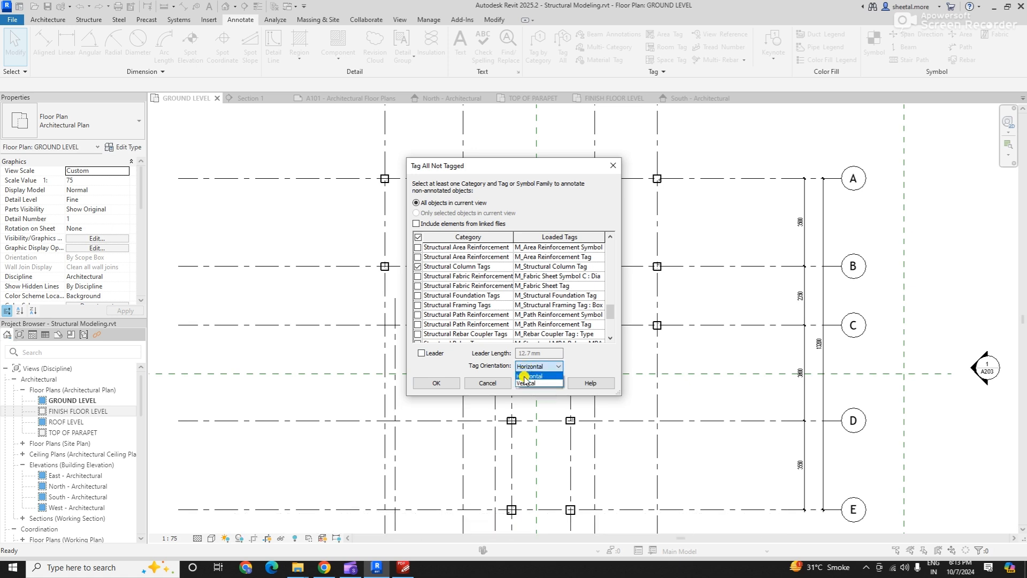
left_click(525, 377)
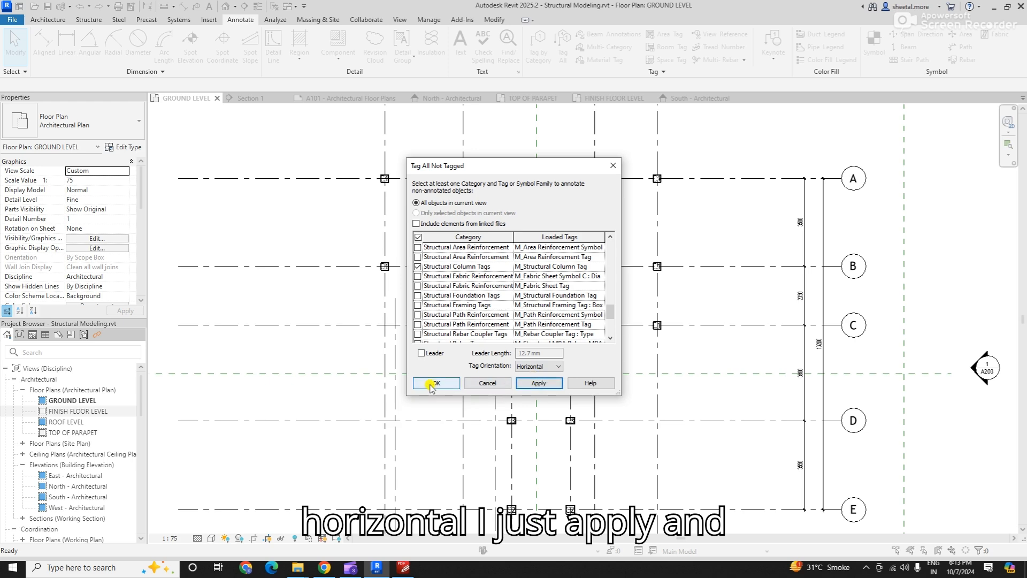
left_click(430, 383)
- Select all structural column tags visible in the view and move them about 500 mm at 135°, diagonally up and left off their columns
scroll(375, 176, "up", 5)
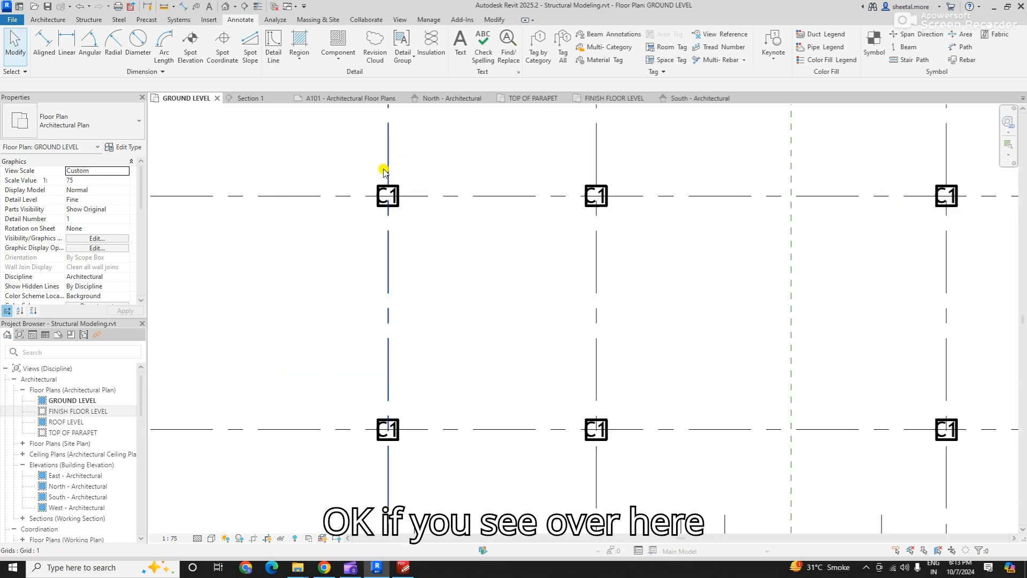
left_click(401, 214)
scroll(417, 289, "down", 3)
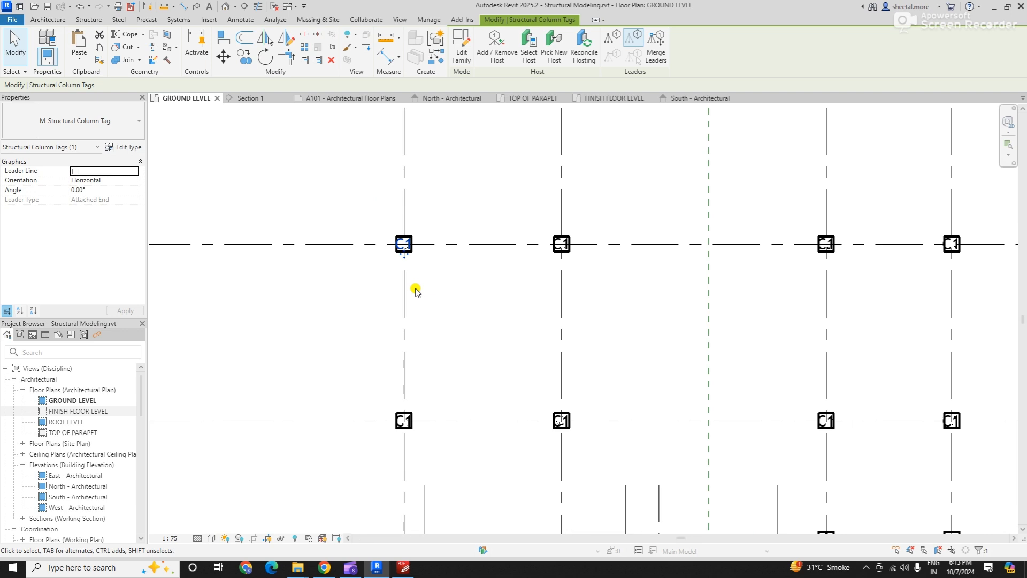
left_click(416, 290)
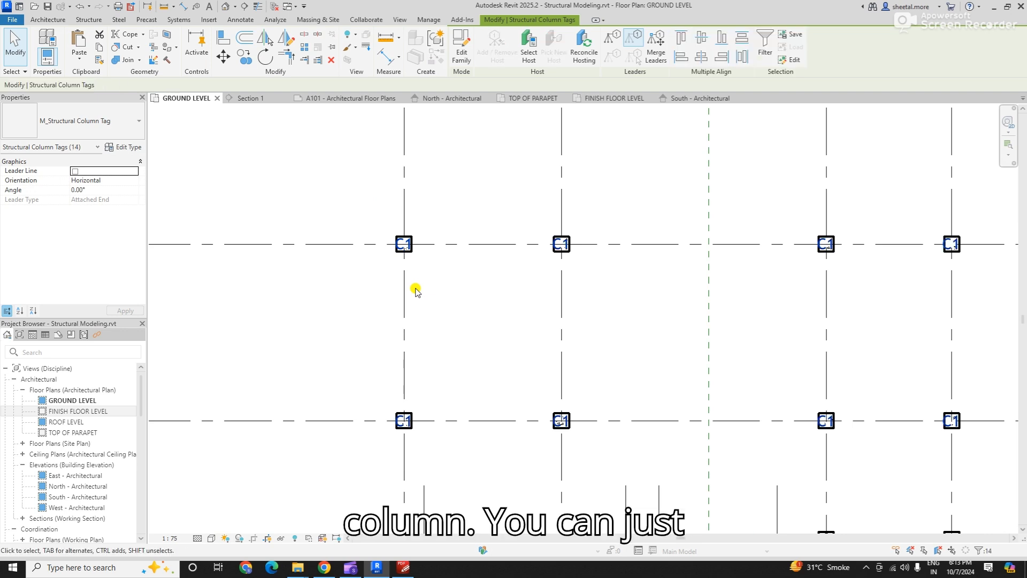
left_click(396, 241)
right_click(397, 240)
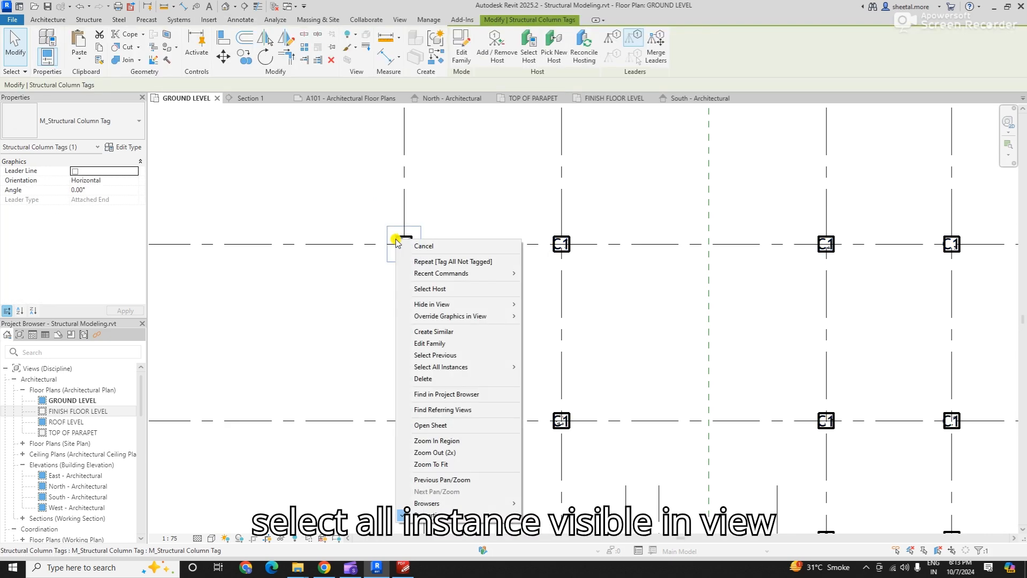
mouse_move(491, 368)
left_click(552, 365)
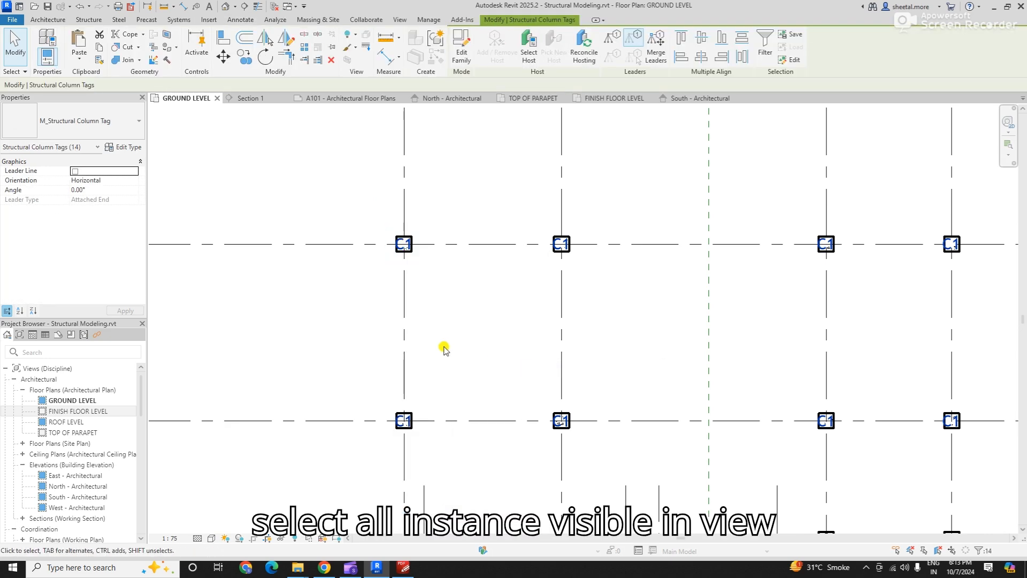
left_click(223, 56)
scroll(399, 238, "up", 5)
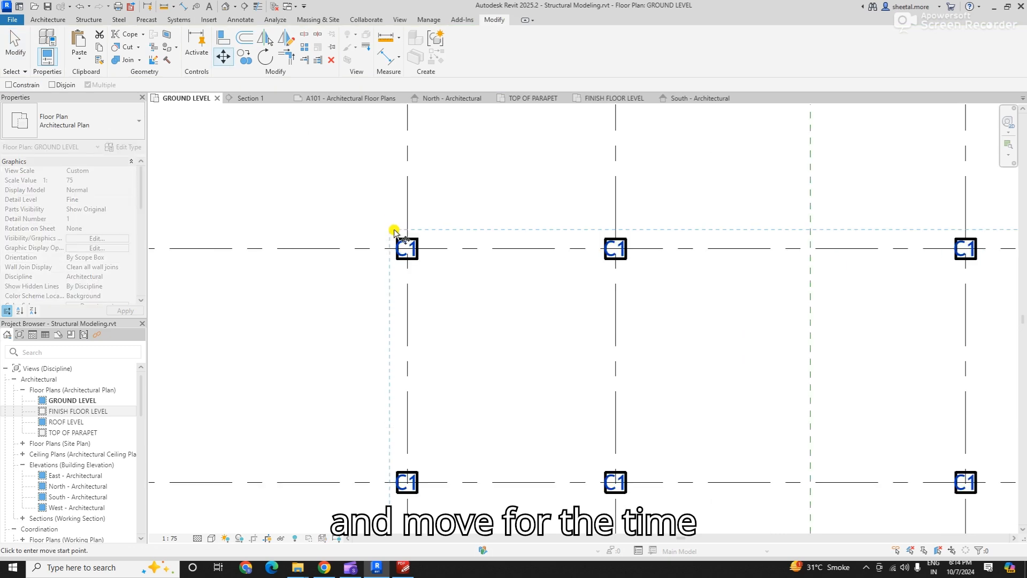
left_click(412, 252)
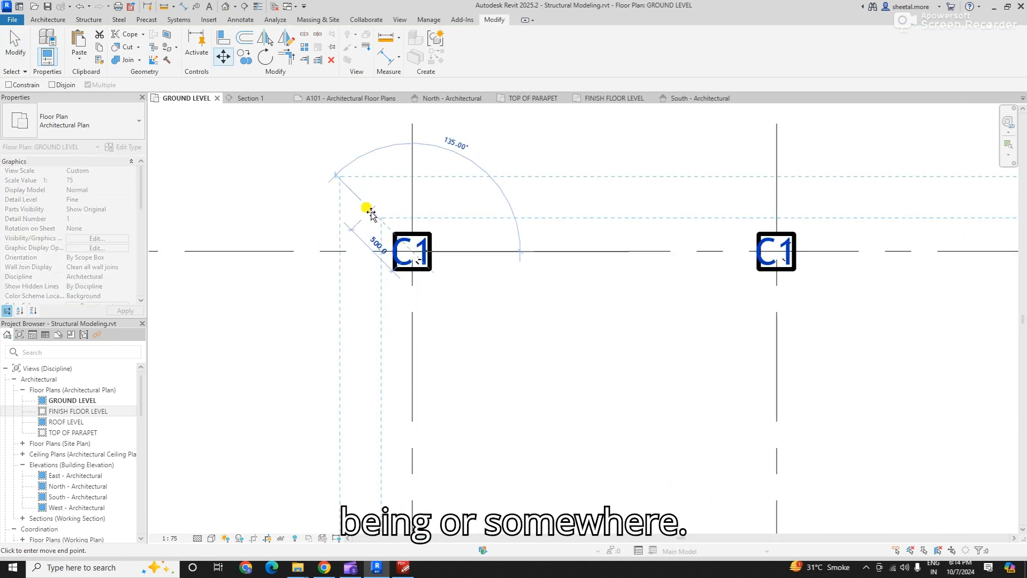
left_click(370, 209)
scroll(509, 273, "down", 6)
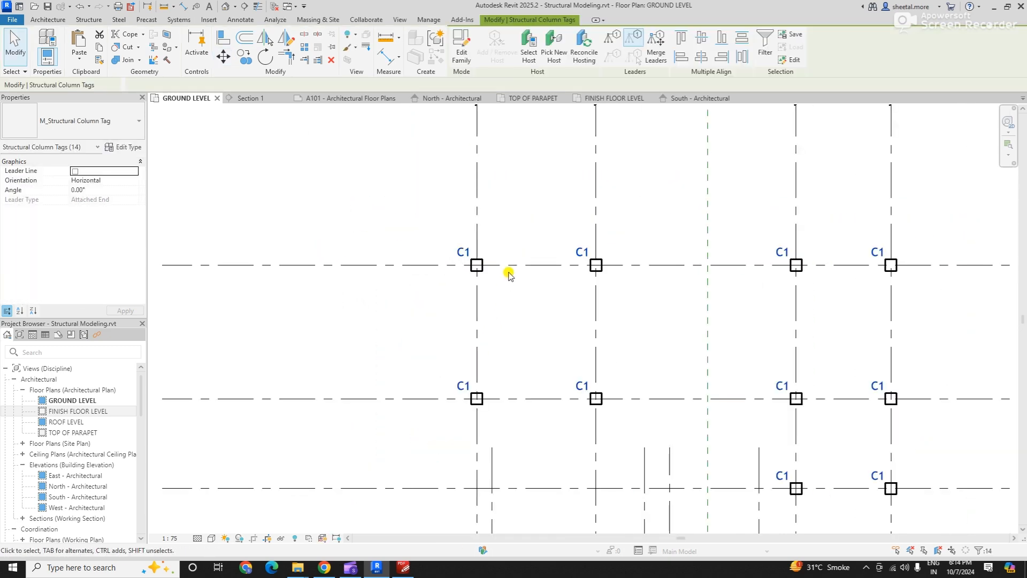